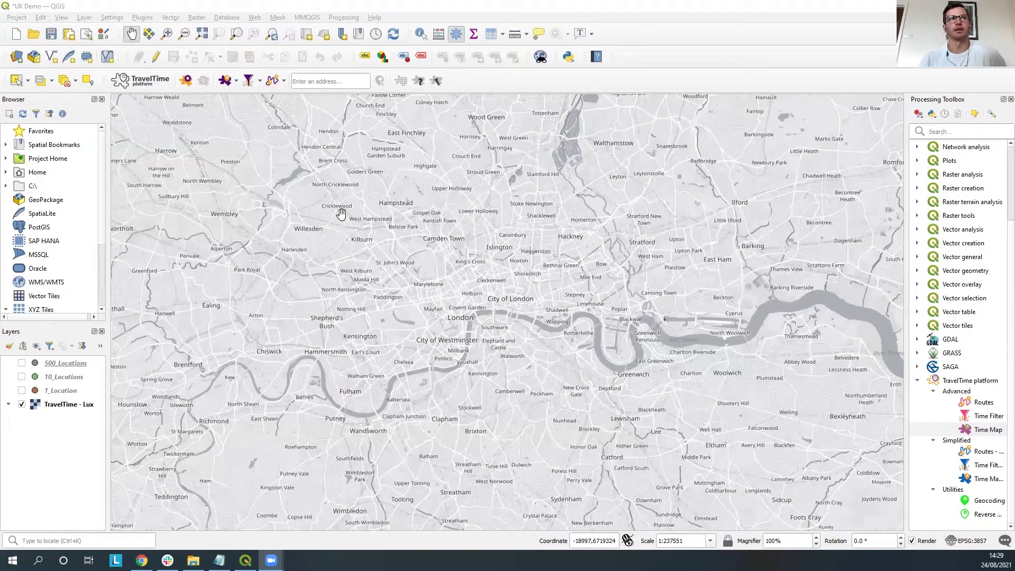
# Step: Search the Plugin Manager for 'mmq' and review the mmqgis plugin's details
pyautogui.click(335, 7)
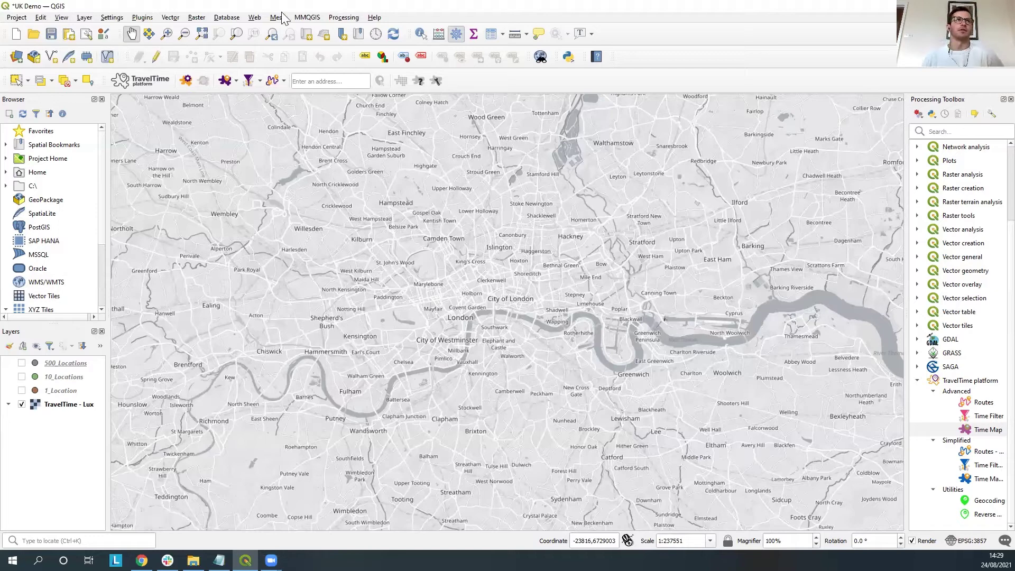
pyautogui.click(142, 18)
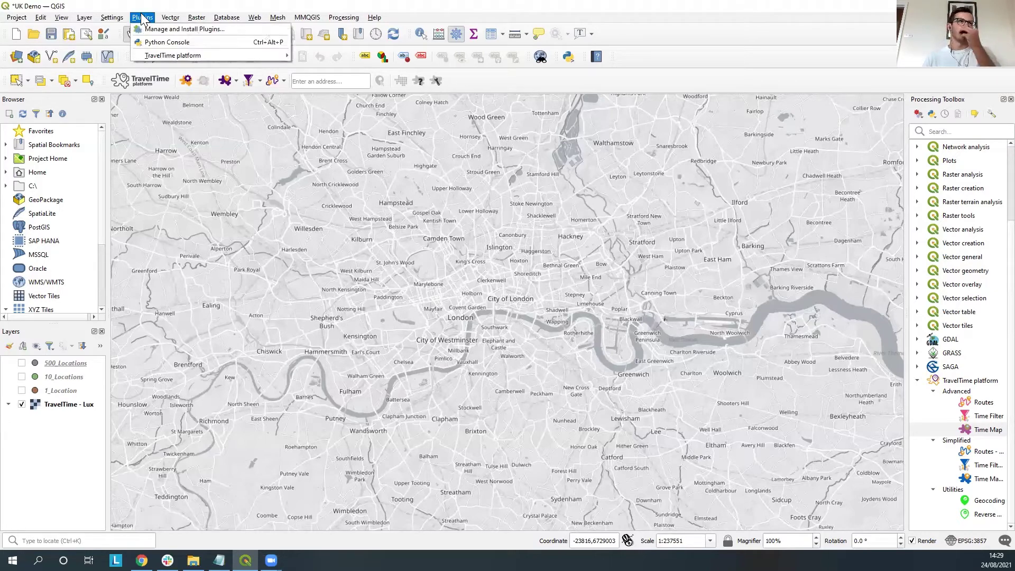
pyautogui.click(159, 29)
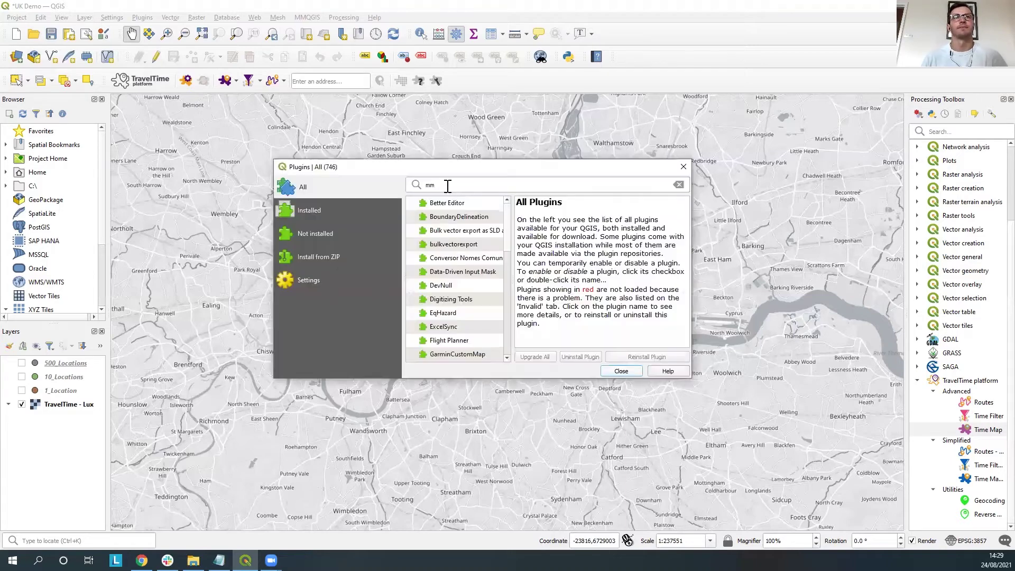
pyautogui.doubleClick(464, 186)
pyautogui.press('BackSpace')
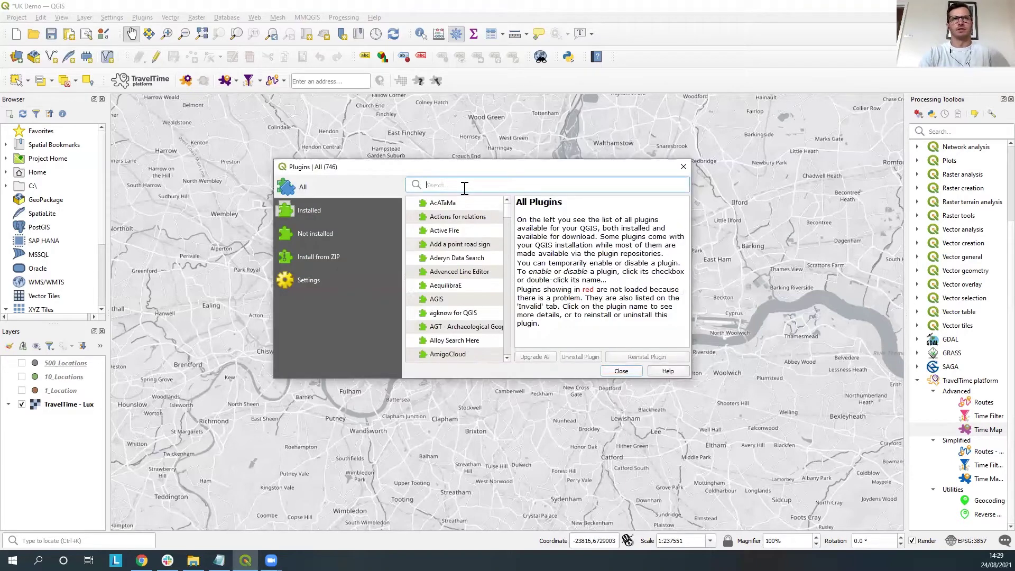
pyautogui.write('mmq')
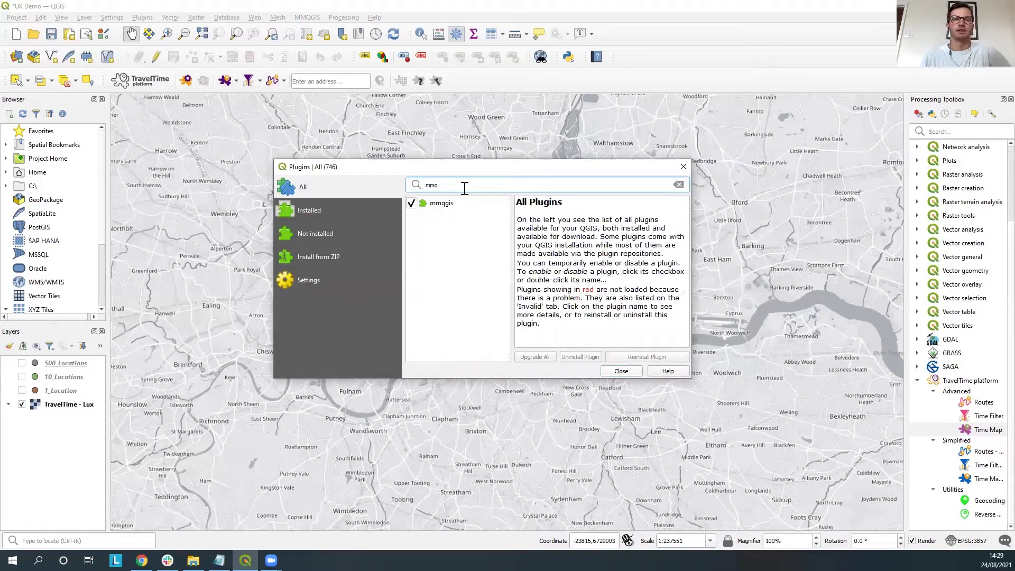
pyautogui.click(443, 202)
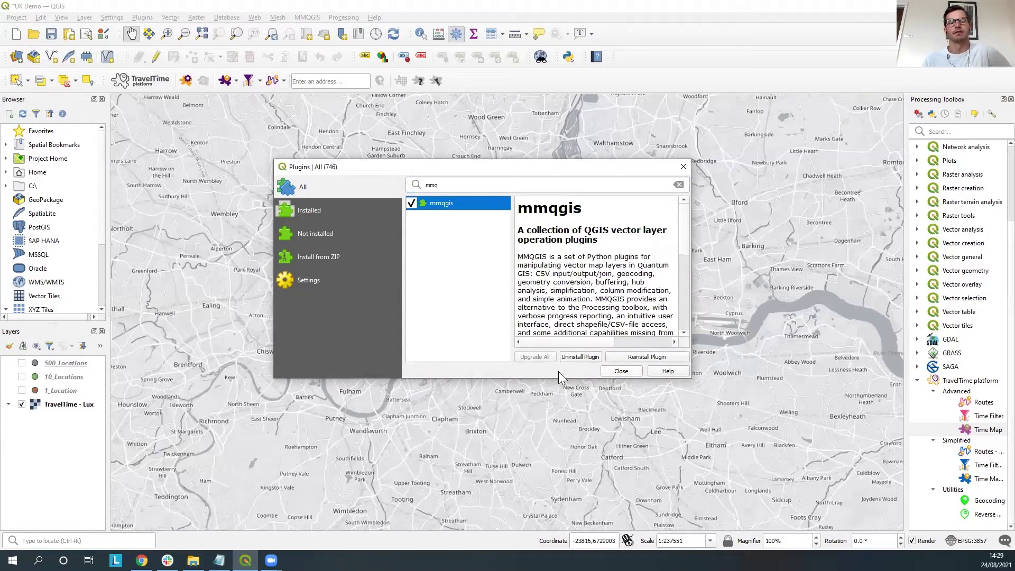
pyautogui.click(623, 372)
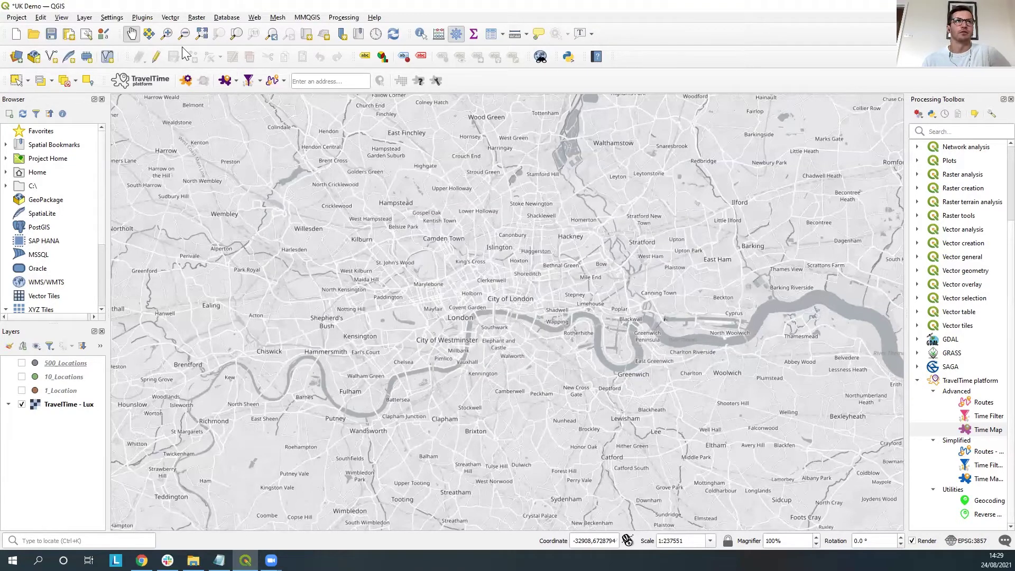
# Step: Recheck the Plugins menu, then show and re-hide the 1_Location point layer
pyautogui.click(142, 17)
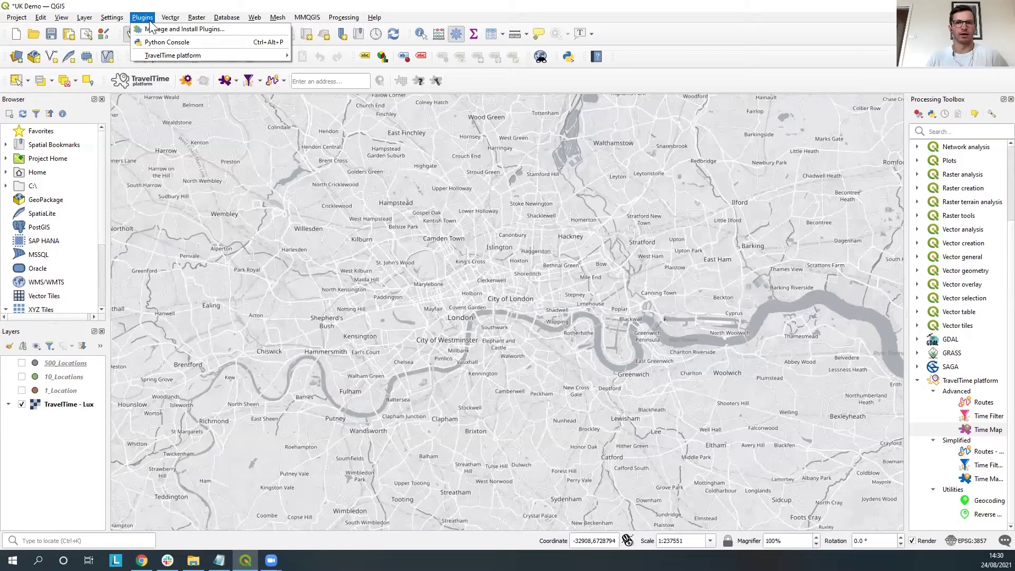
pyautogui.click(149, 21)
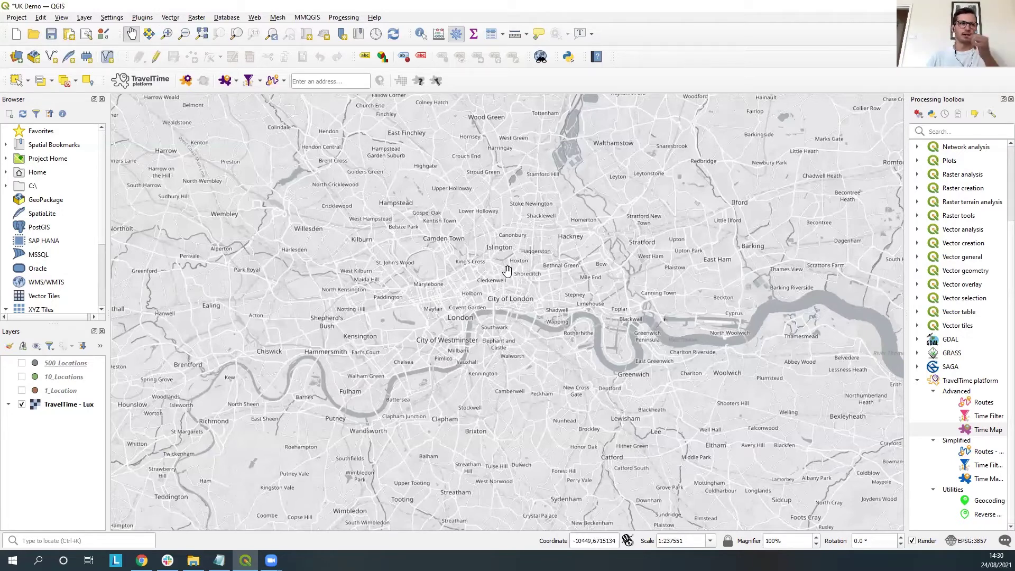
pyautogui.click(21, 390)
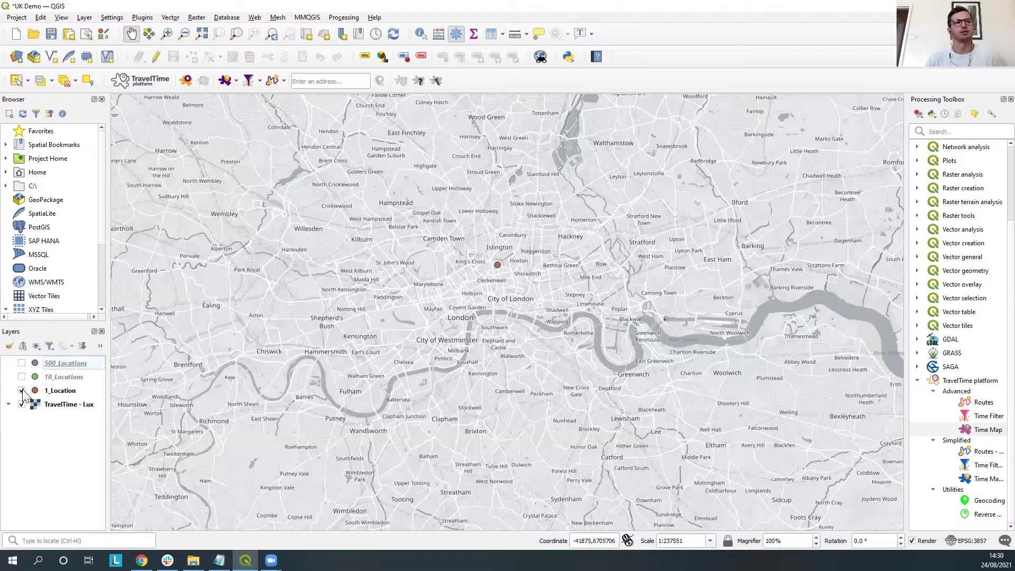
pyautogui.click(21, 390)
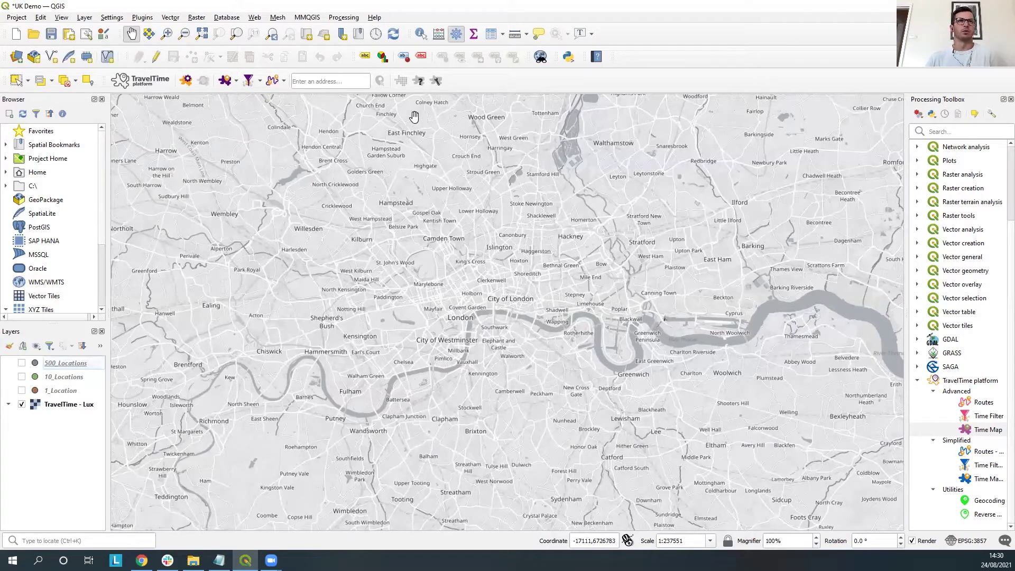
# Step: Open MMQGIS Create Buffers, reposition its window, and close it without running
pyautogui.click(314, 19)
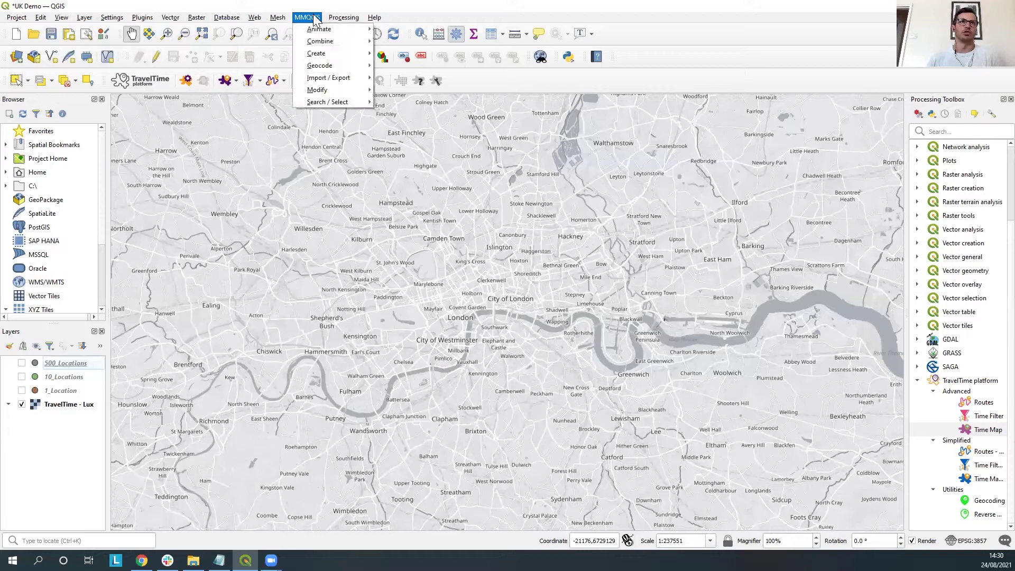
pyautogui.moveTo(323, 54)
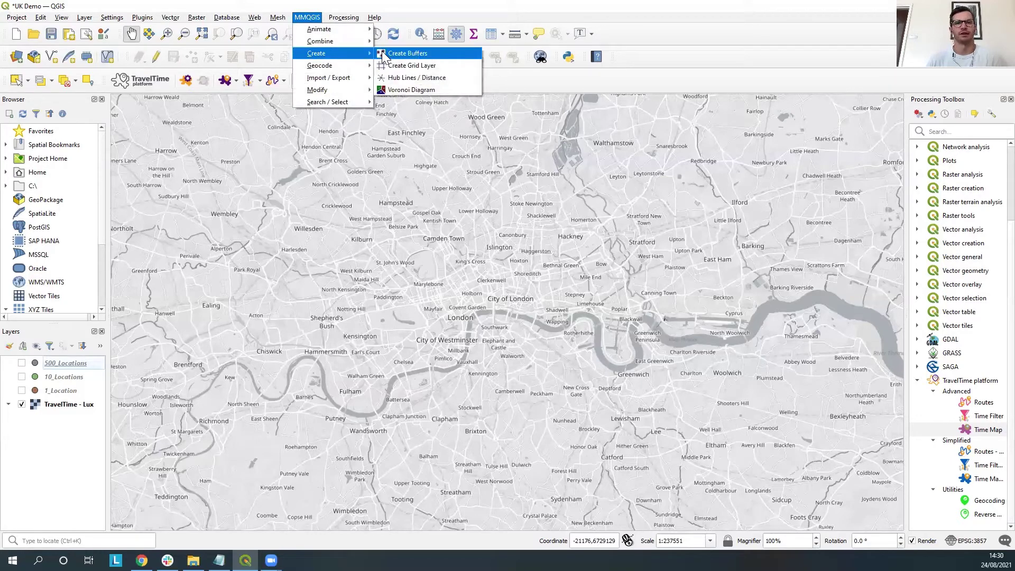
pyautogui.click(407, 53)
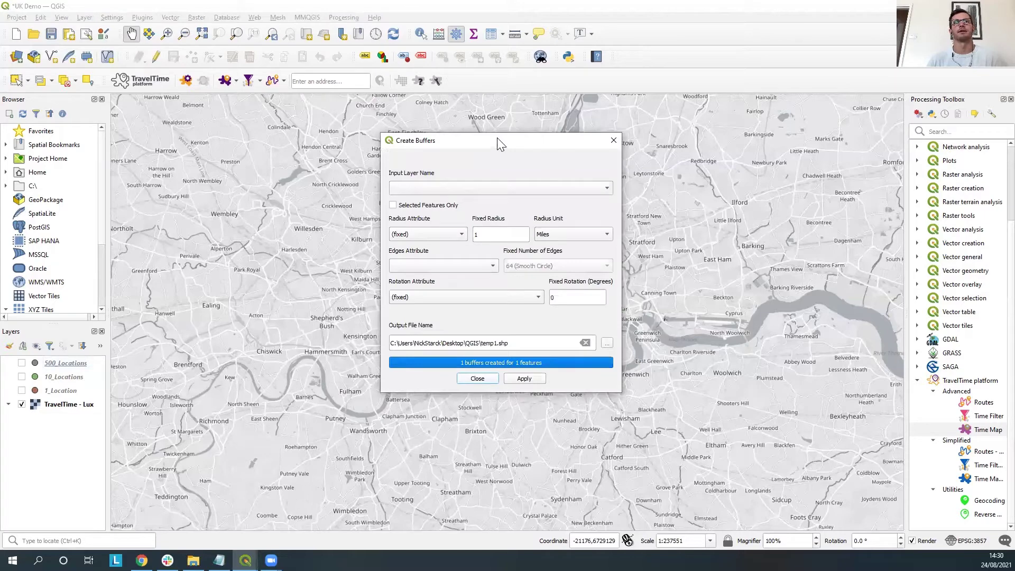
pyautogui.moveTo(499, 143); pyautogui.dragTo(522, 135)
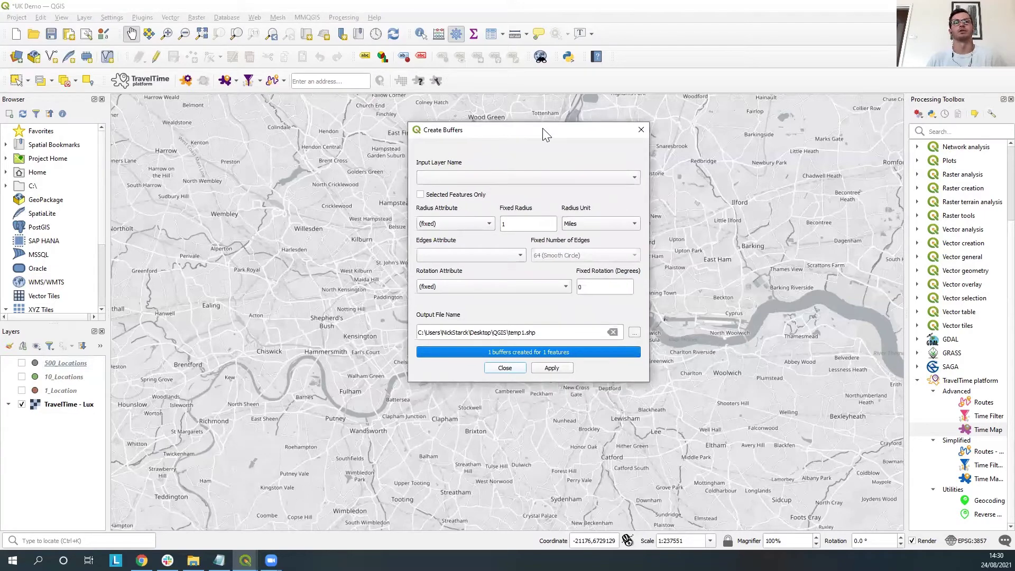
pyautogui.click(505, 368)
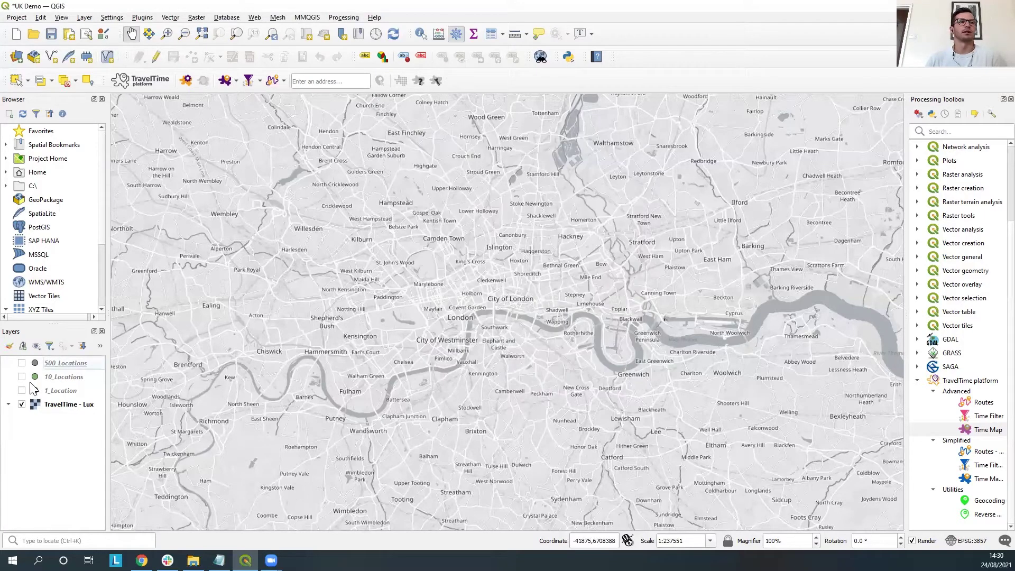
# Step: Make the 1_Location layer visible and reopen MMQGIS Create > Create Buffers
pyautogui.click(21, 391)
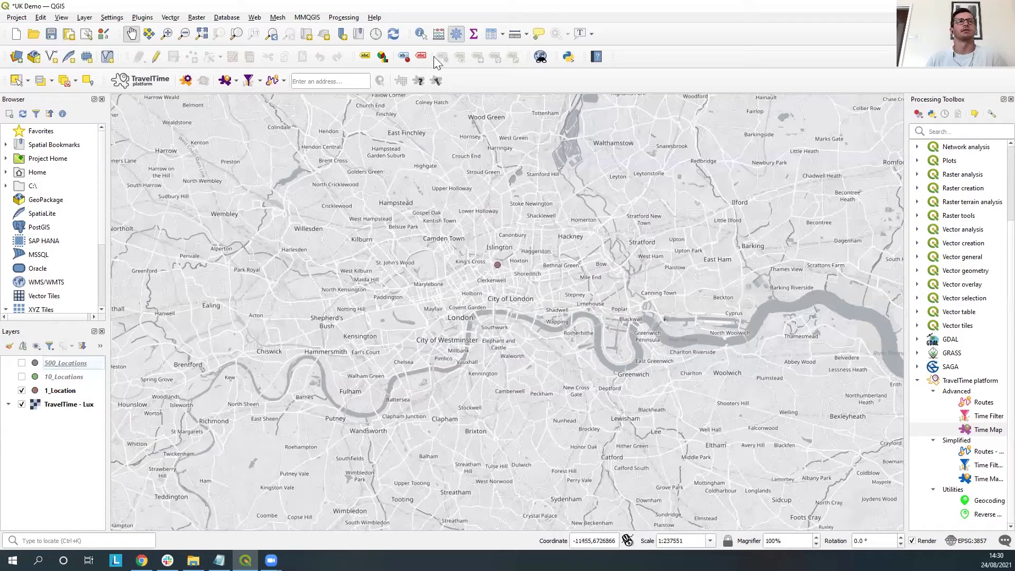
pyautogui.click(301, 17)
pyautogui.moveTo(339, 53)
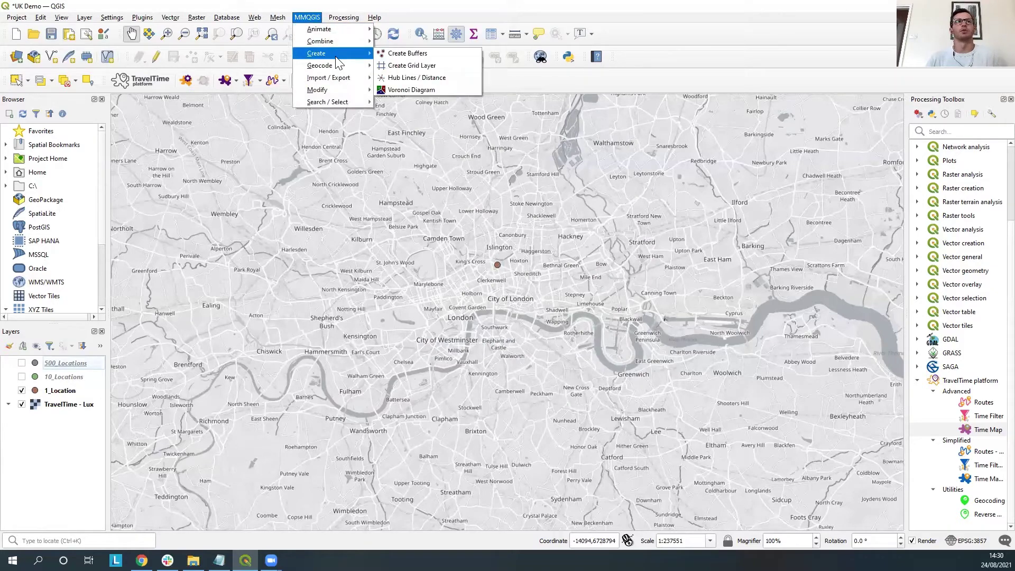
pyautogui.click(397, 53)
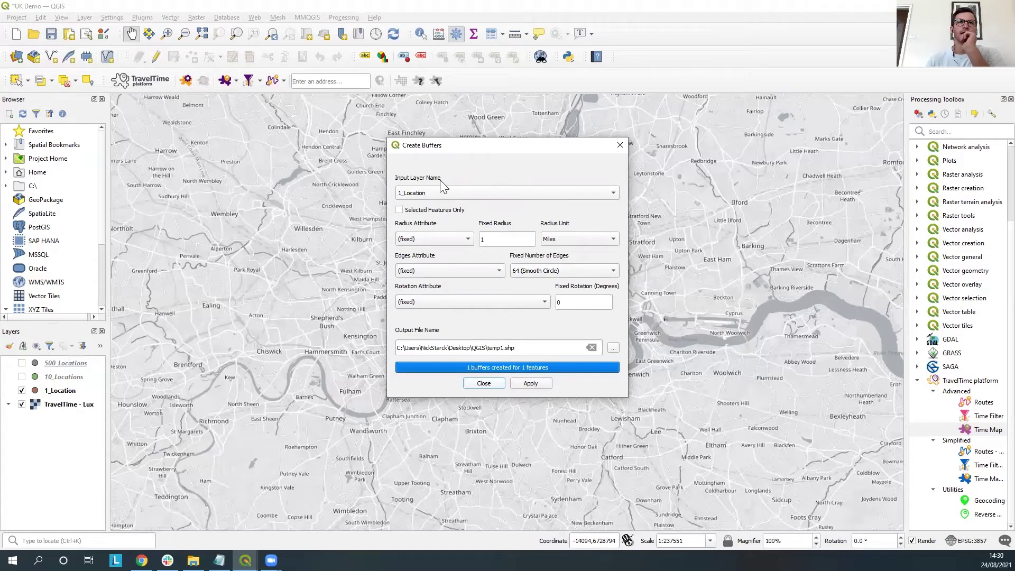
# Step: Set buffer input to 1_Location, radius 1 Miles, and edges to 64 (Smooth Circle)
pyautogui.click(467, 195)
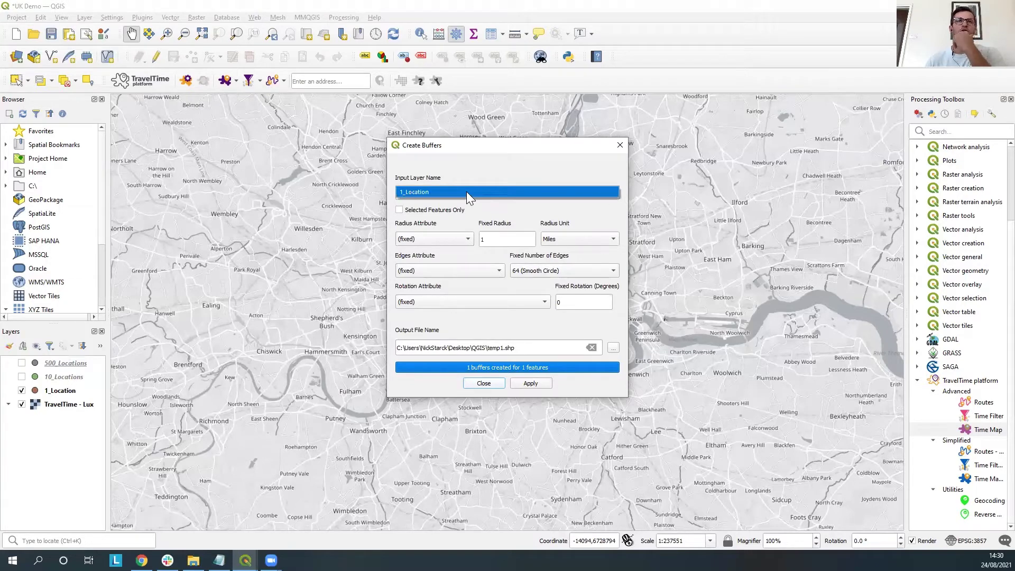
pyautogui.click(467, 192)
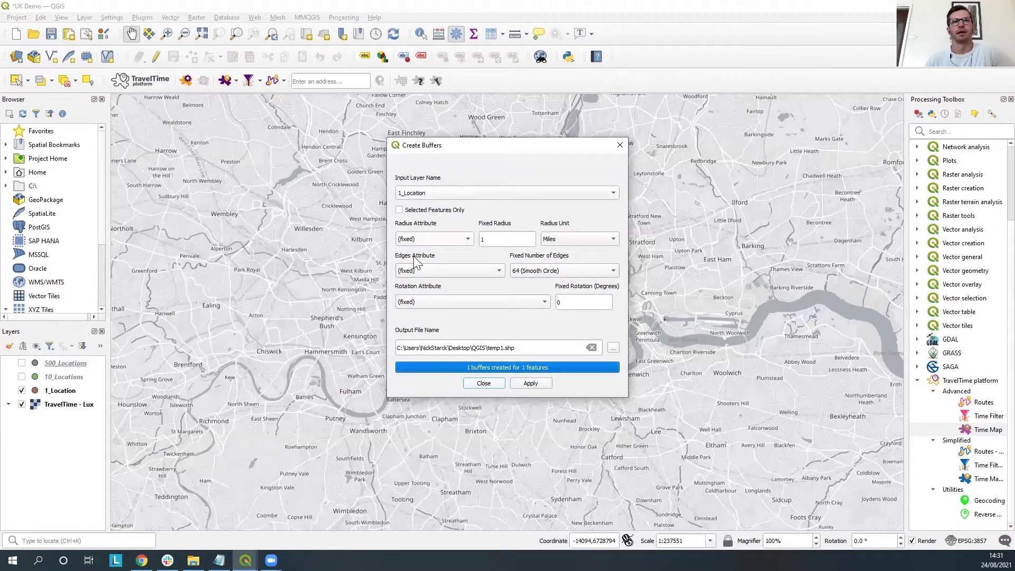
pyautogui.click(498, 240)
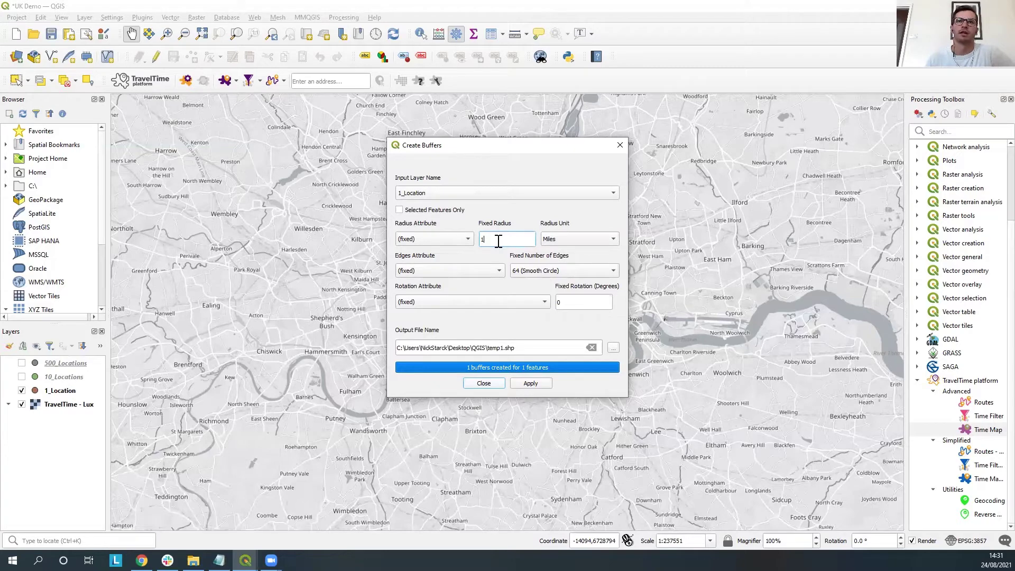
pyautogui.click(581, 239)
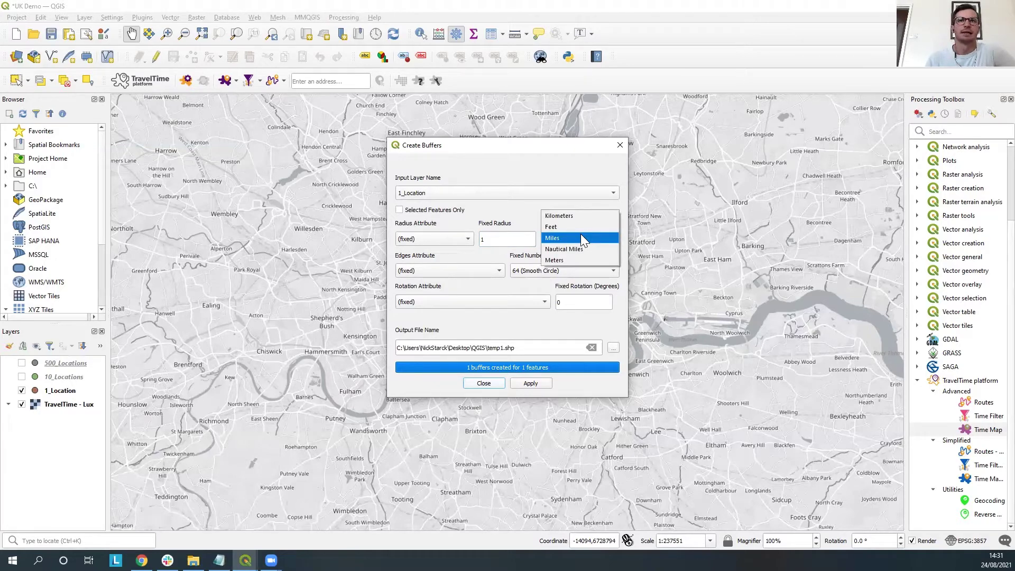
pyautogui.click(581, 238)
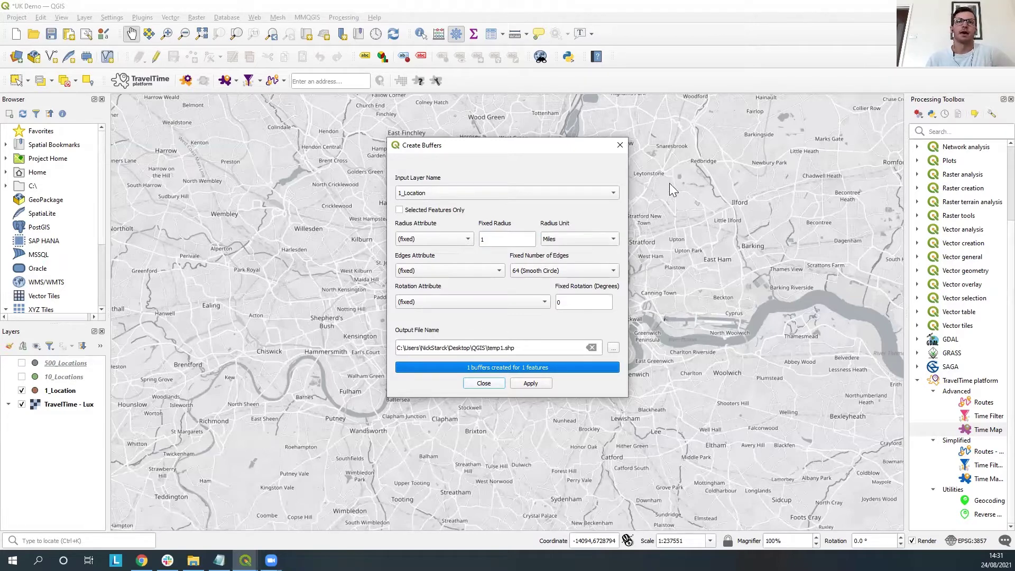
pyautogui.click(567, 269)
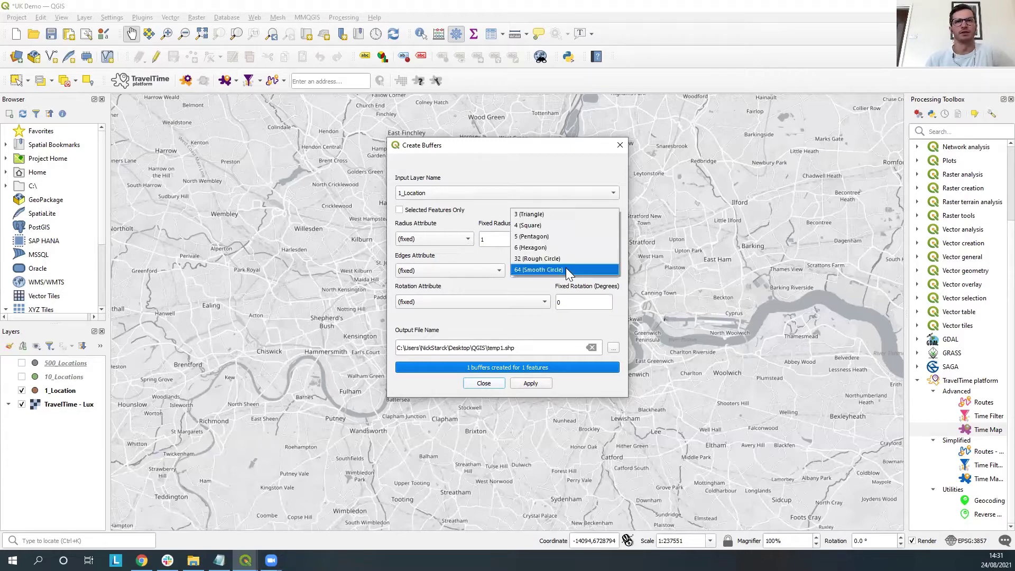
pyautogui.click(566, 259)
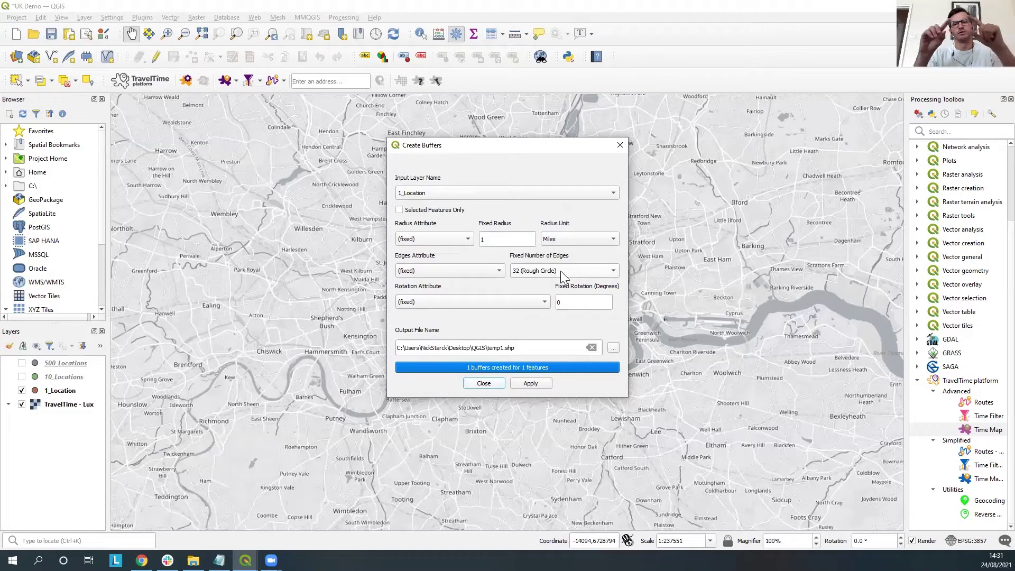
pyautogui.click(561, 271)
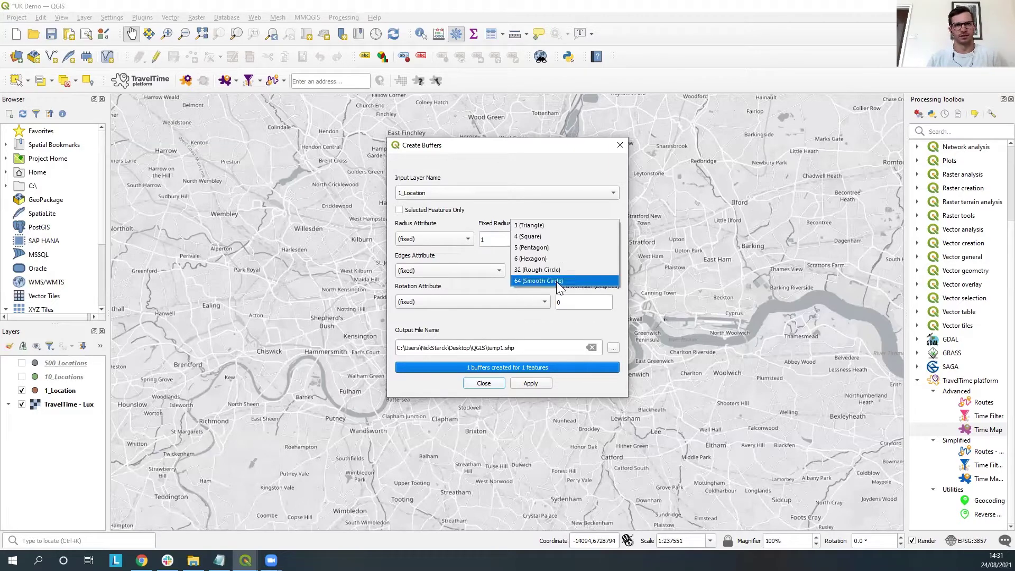
pyautogui.click(556, 283)
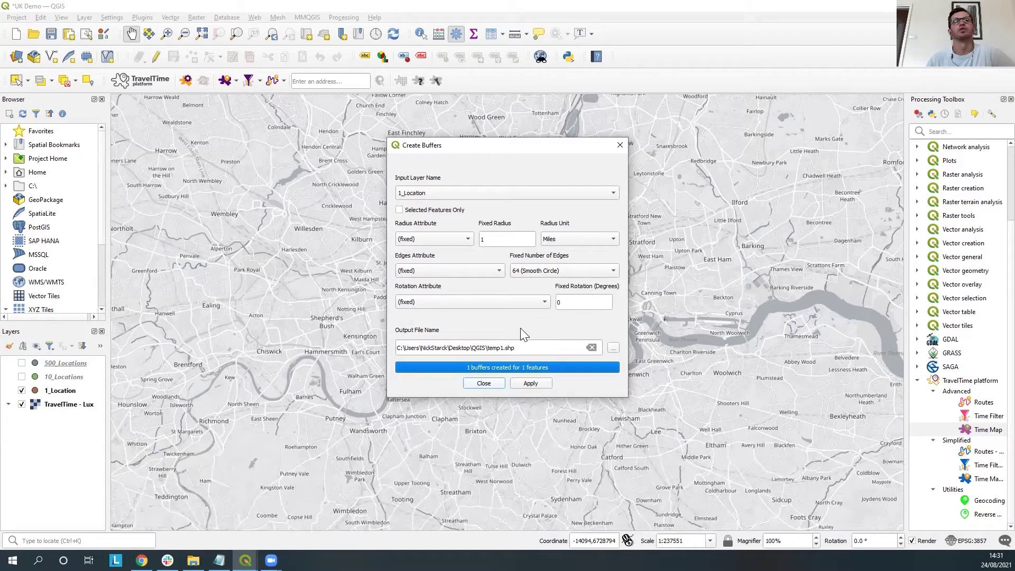
# Step: Save the buffer output as Angel1mile.shp and generate the 1-mile buffer layer
pyautogui.click(614, 348)
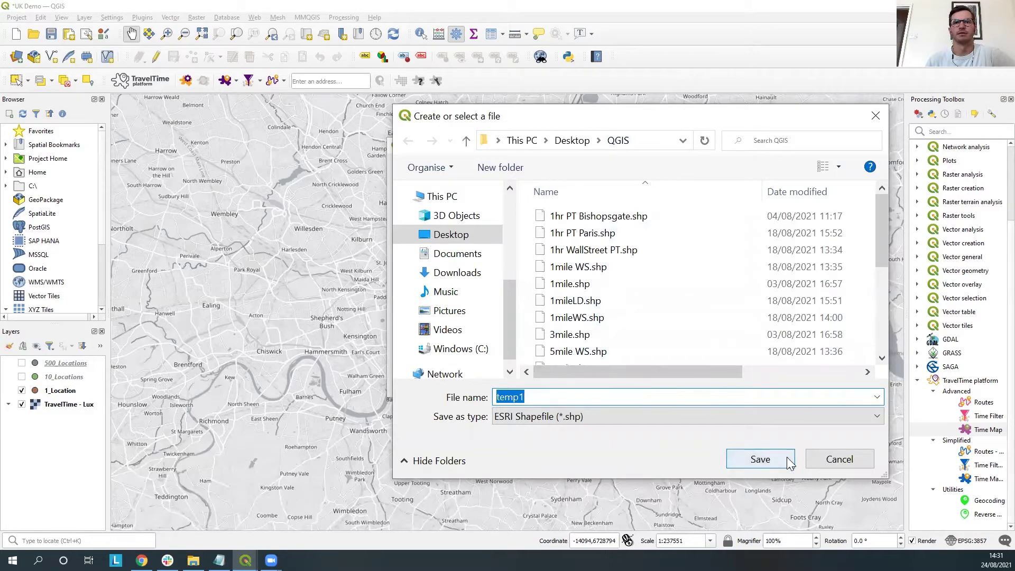
pyautogui.click(528, 393)
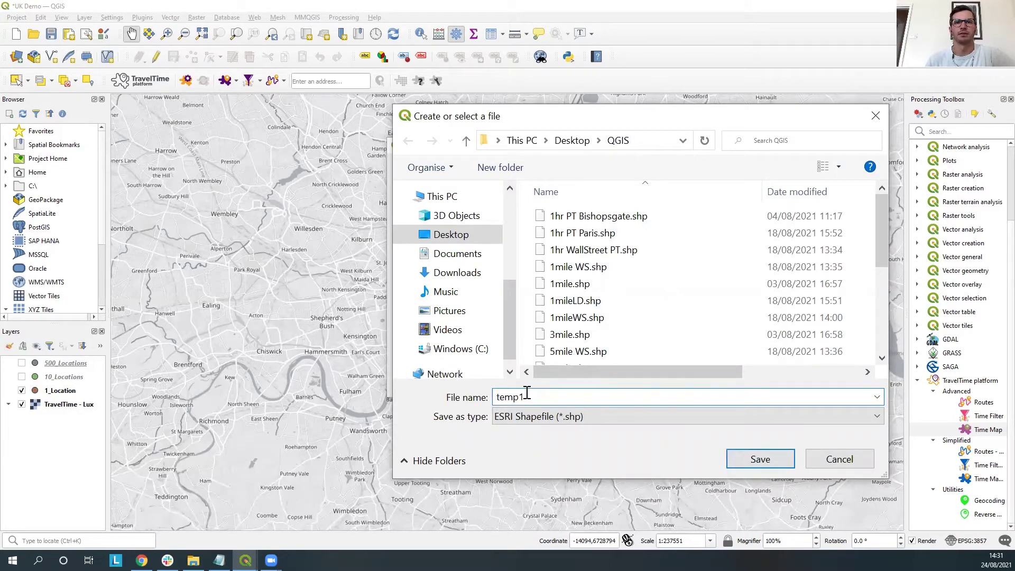
pyautogui.doubleClick(528, 395)
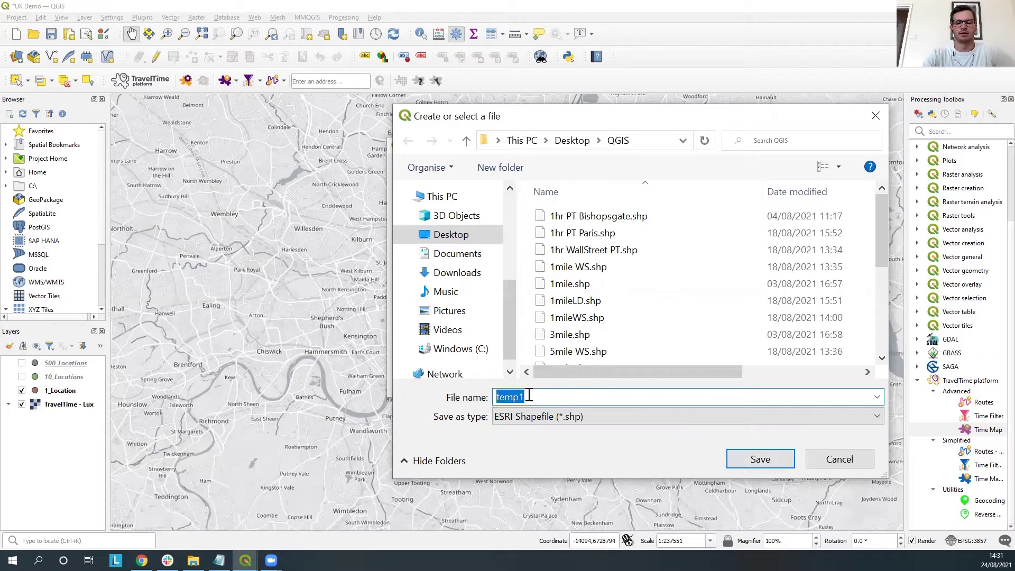
pyautogui.write('Angel1')
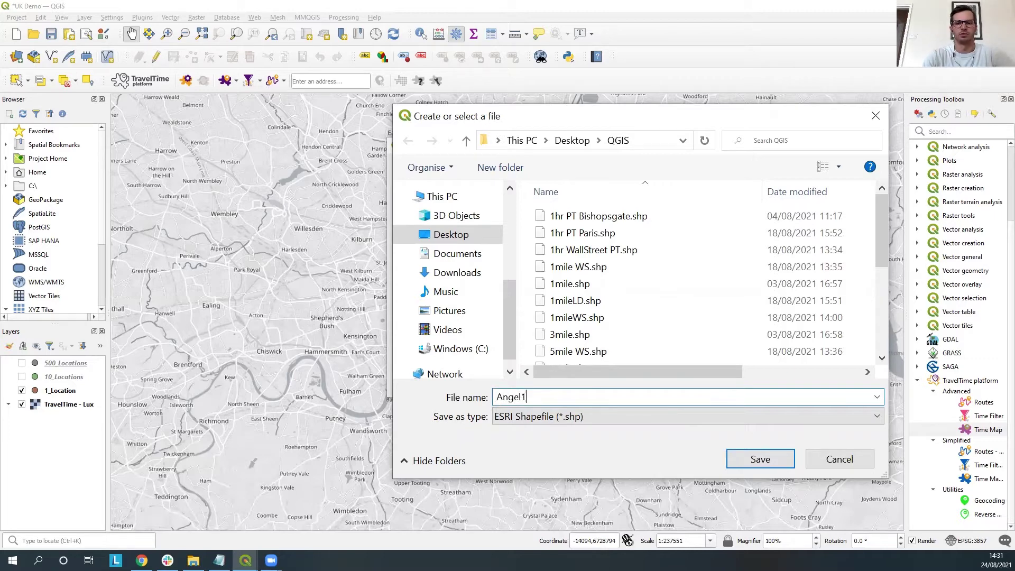
pyautogui.write('mile')
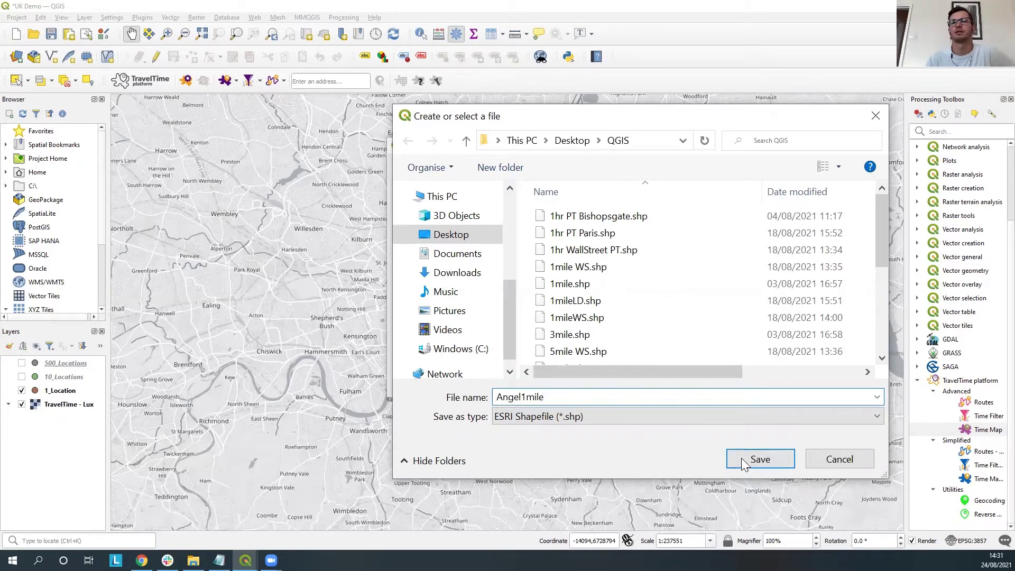
pyautogui.click(745, 460)
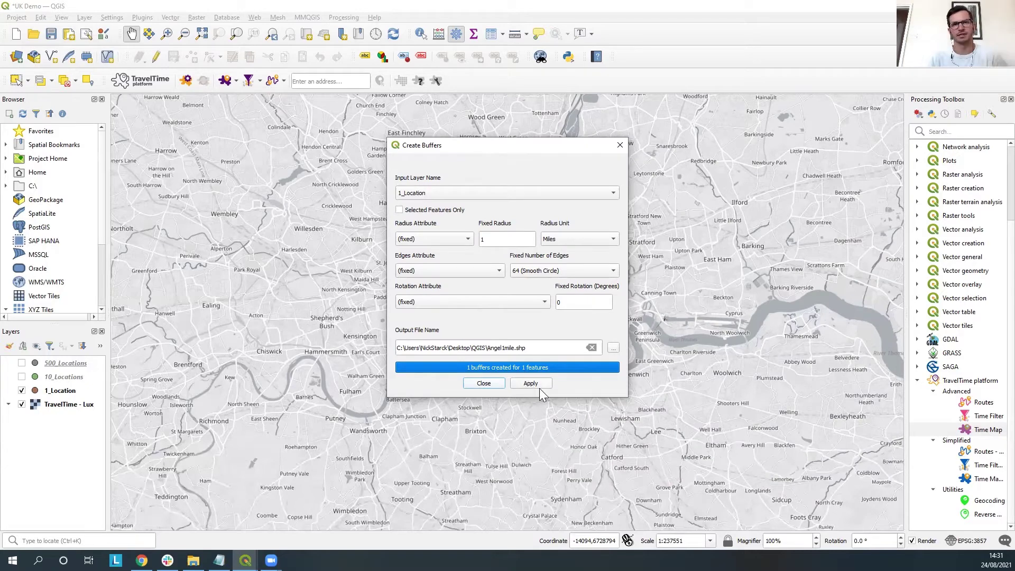
pyautogui.click(544, 389)
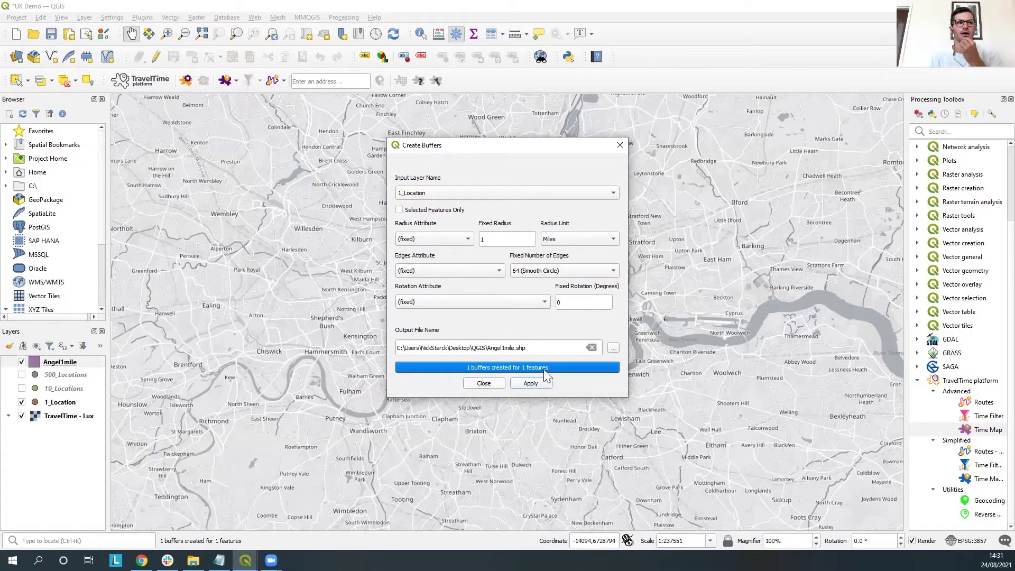
# Step: Close Create Buffers, then zoom out and pan to centre the pink circle over London
pyautogui.click(620, 145)
pyautogui.scroll(-1, 517, 272)
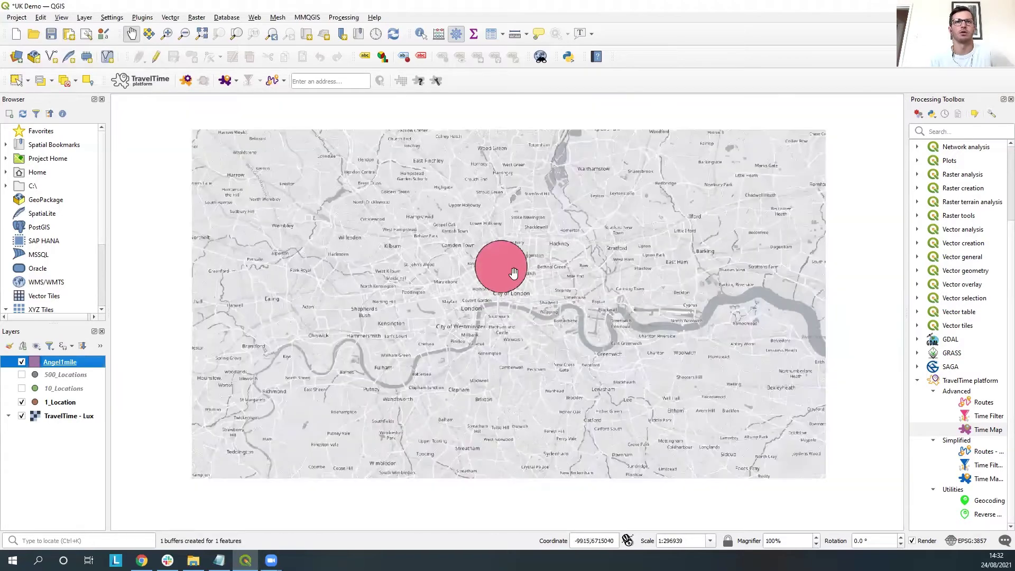
pyautogui.moveTo(499, 258); pyautogui.dragTo(500, 297)
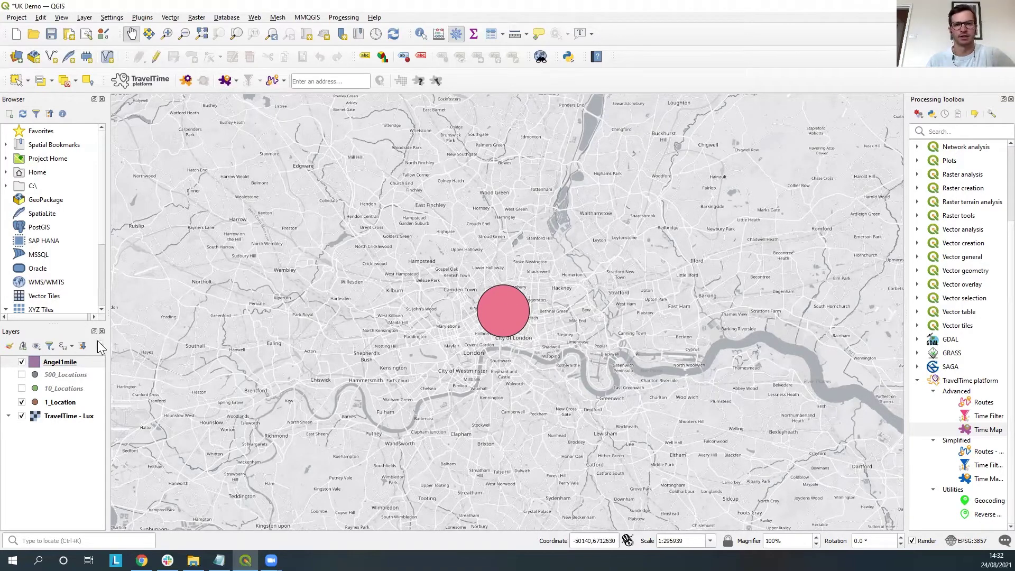
# Step: Set the Angel1mile layer's symbology opacity to 30%
pyautogui.click(84, 366)
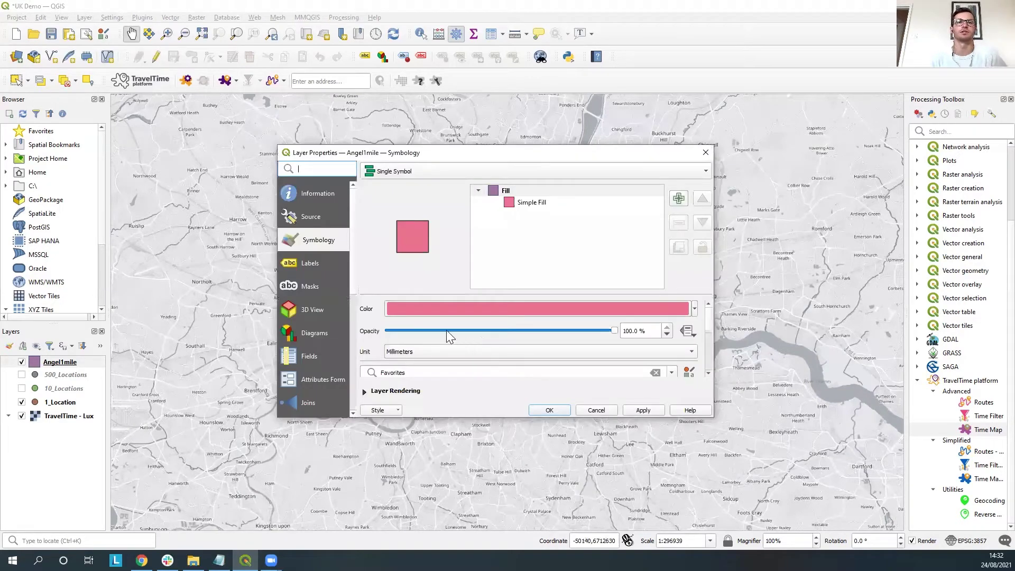
pyautogui.scroll(-10, 449, 330)
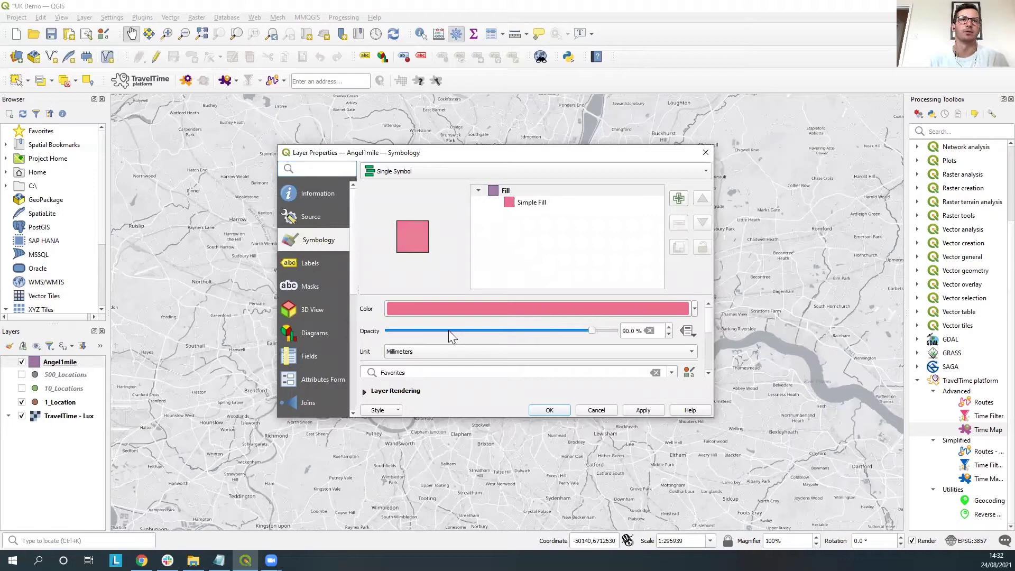
pyautogui.scroll(-4, 449, 330)
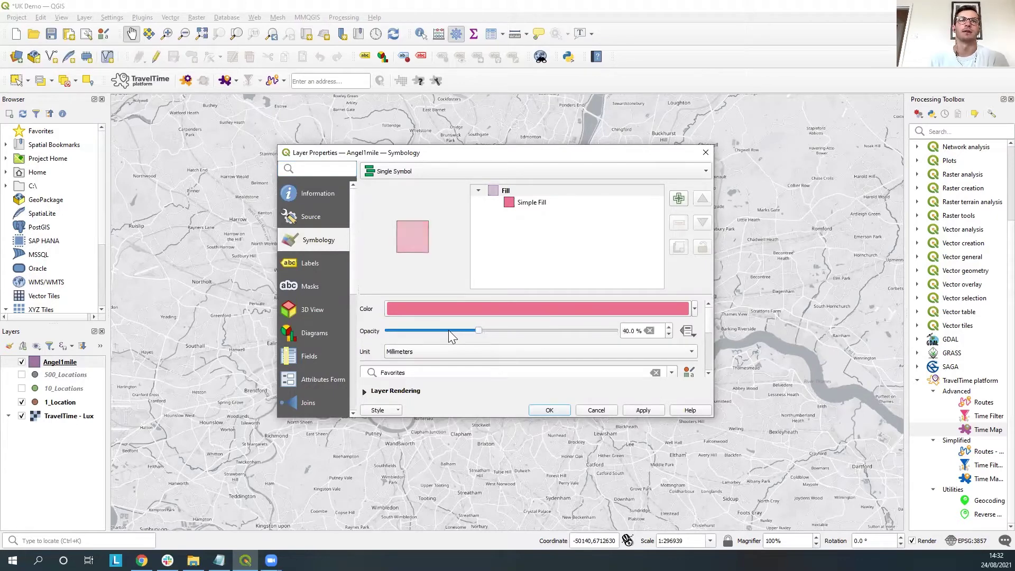
pyautogui.click(562, 412)
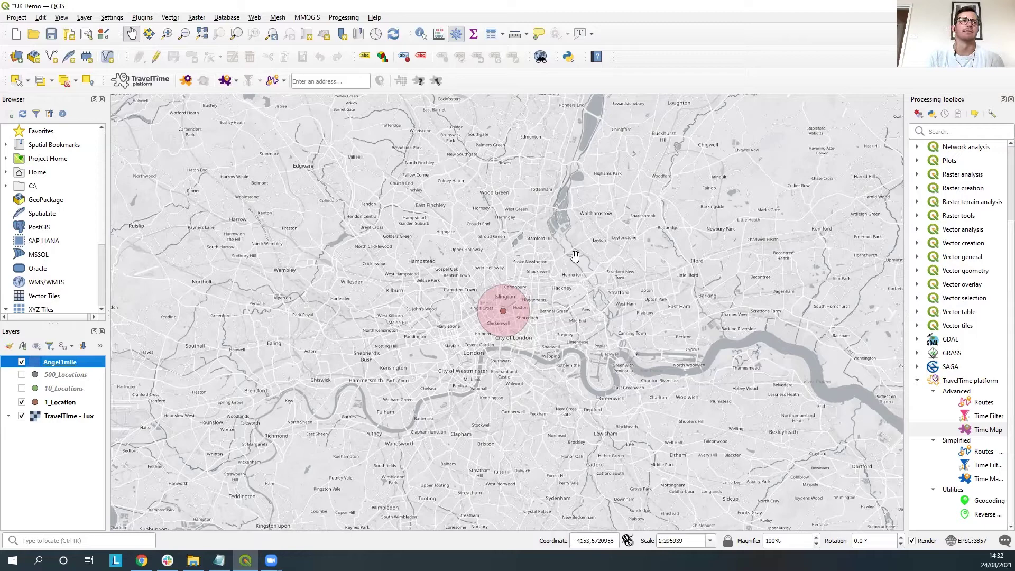
# Step: Create a 5-mile buffer around 1_Location saved as Angel5mile.shp, then close the tool
pyautogui.click(312, 18)
pyautogui.moveTo(338, 53)
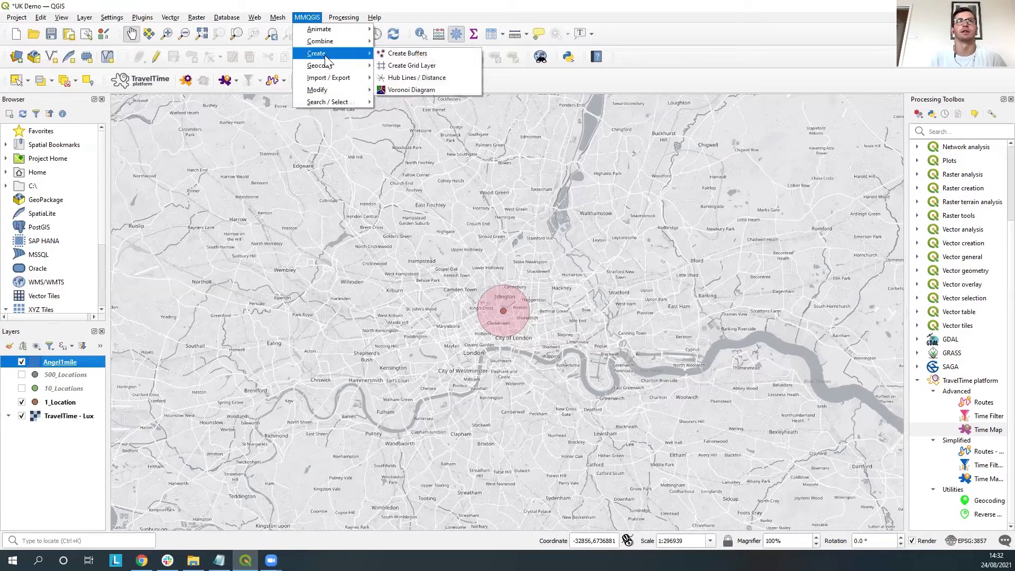
pyautogui.click(393, 57)
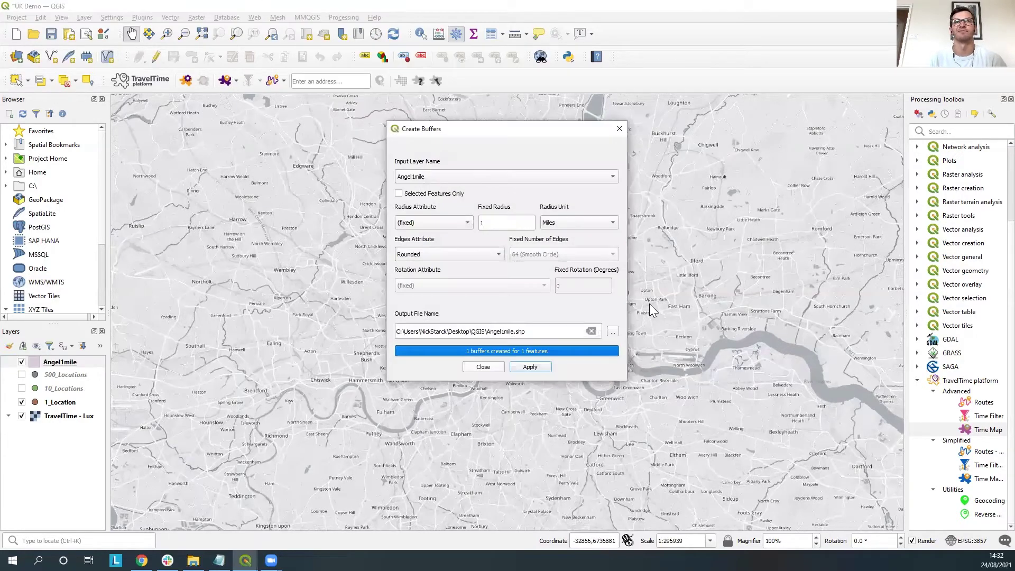
pyautogui.doubleClick(487, 221)
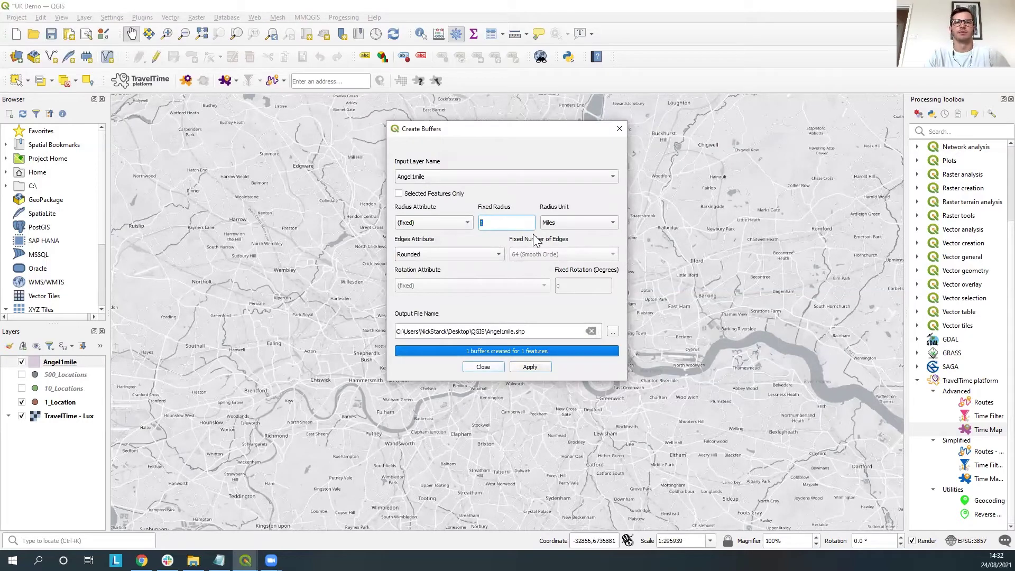
pyautogui.write('5')
pyautogui.click(485, 176)
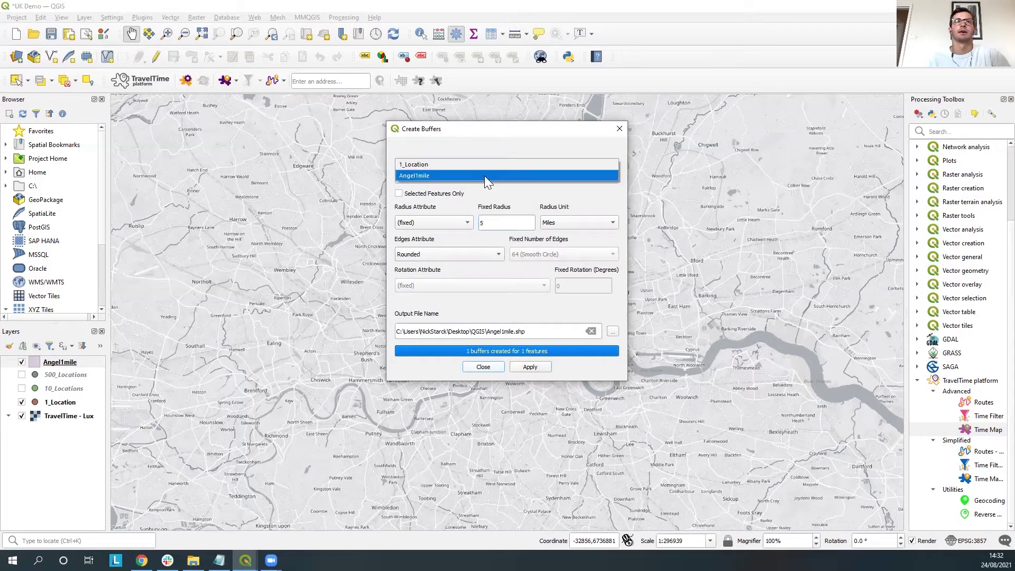
pyautogui.click(472, 165)
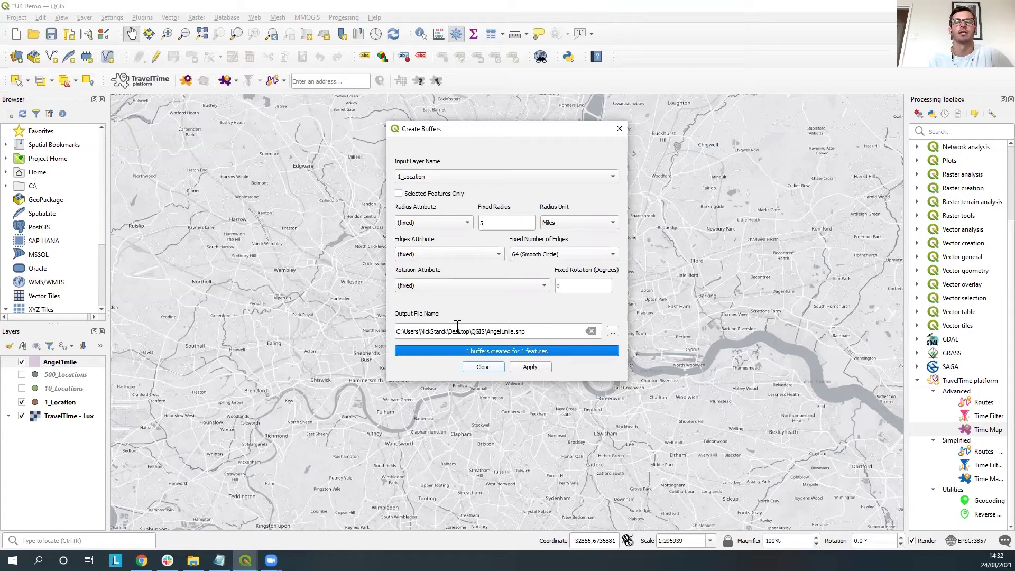
pyautogui.click(504, 332)
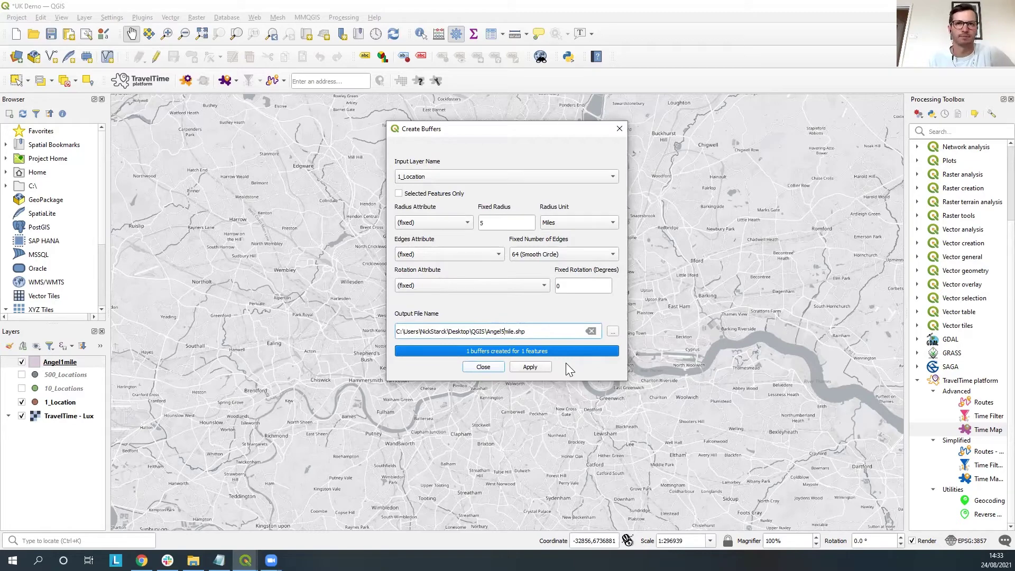
pyautogui.click(544, 368)
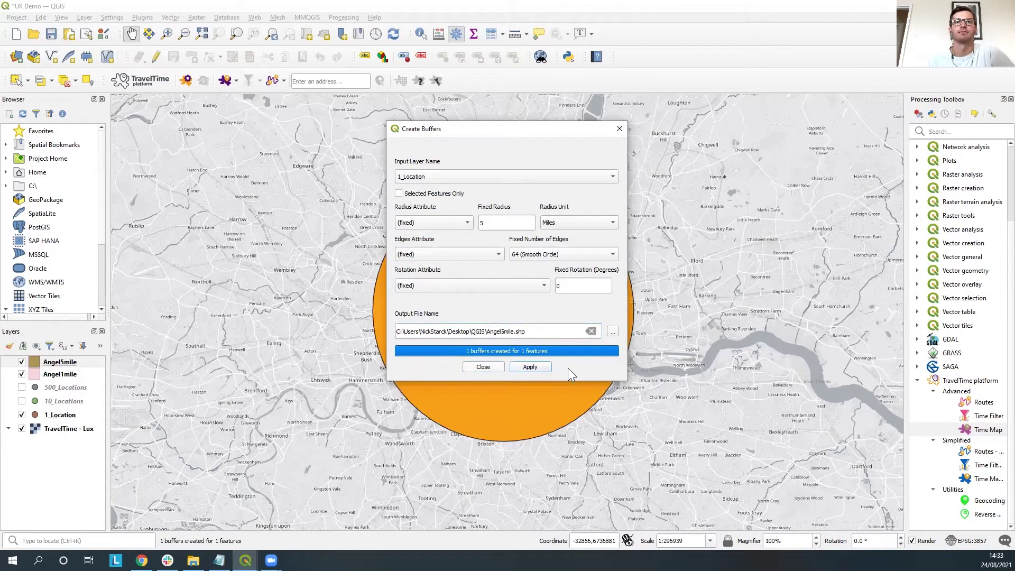
pyautogui.click(619, 129)
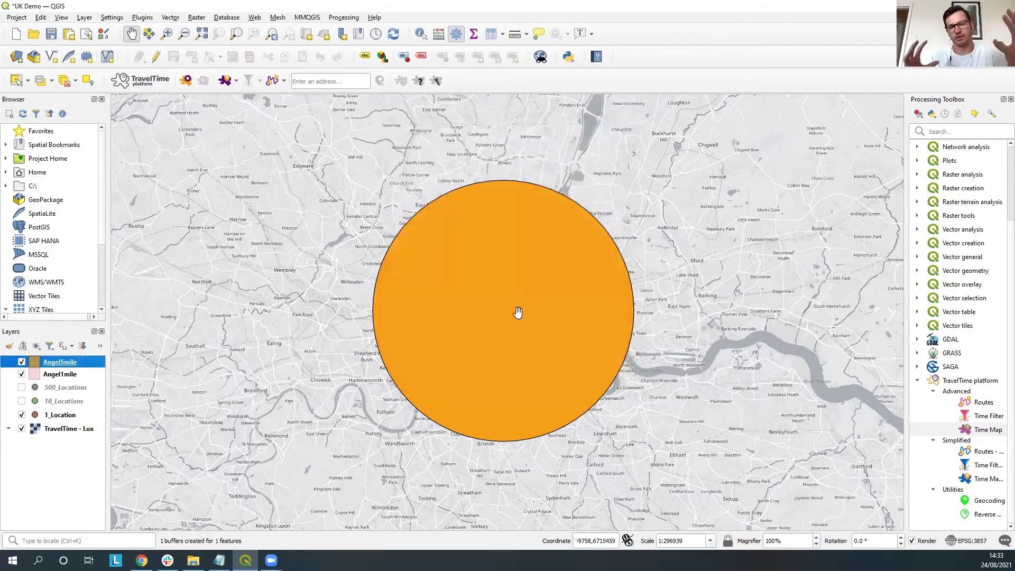
# Step: Lower the Angel5mile layer's symbology opacity to 40%
pyautogui.doubleClick(82, 364)
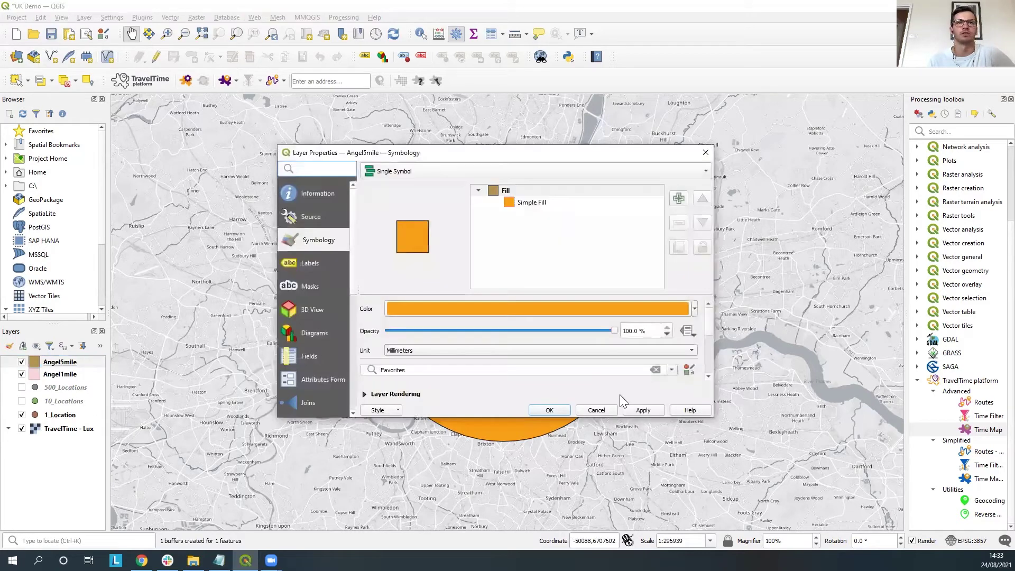
pyautogui.moveTo(558, 330); pyautogui.dragTo(479, 331)
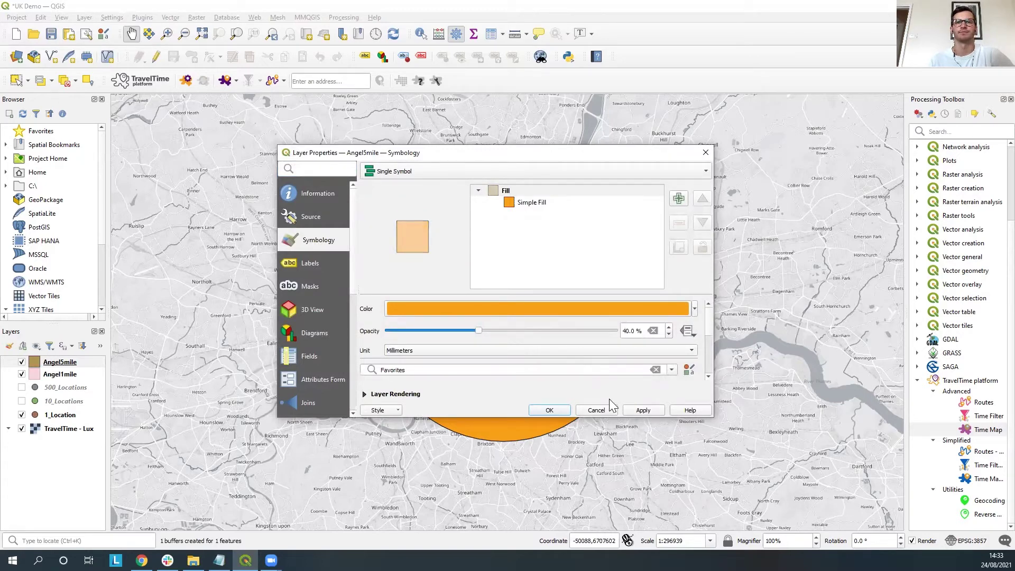
pyautogui.click(550, 410)
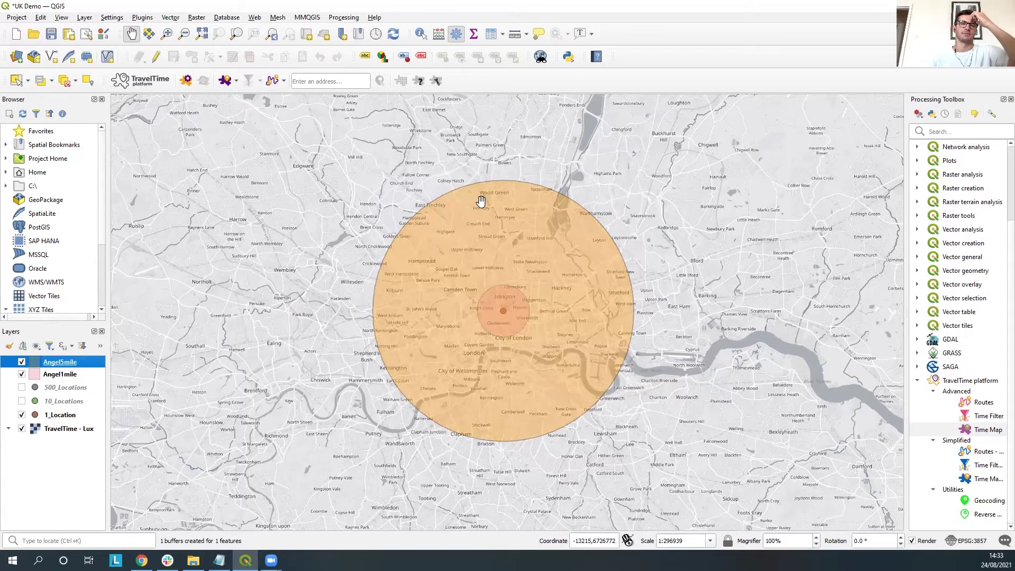
# Step: Zoom out and pan so both buffer circles fit over greater London
pyautogui.scroll(-2, 518, 328)
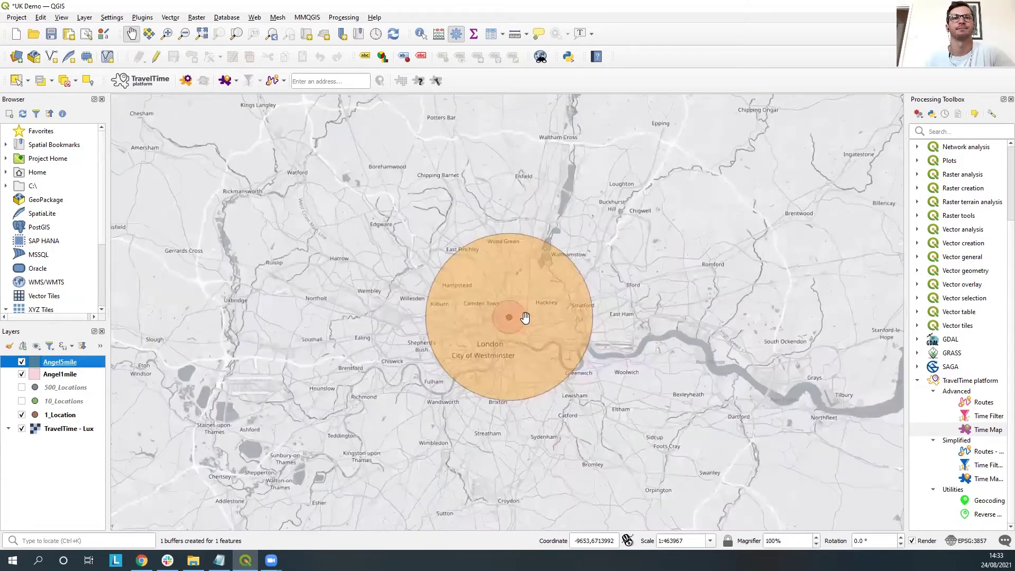
pyautogui.moveTo(424, 222); pyautogui.dragTo(407, 243)
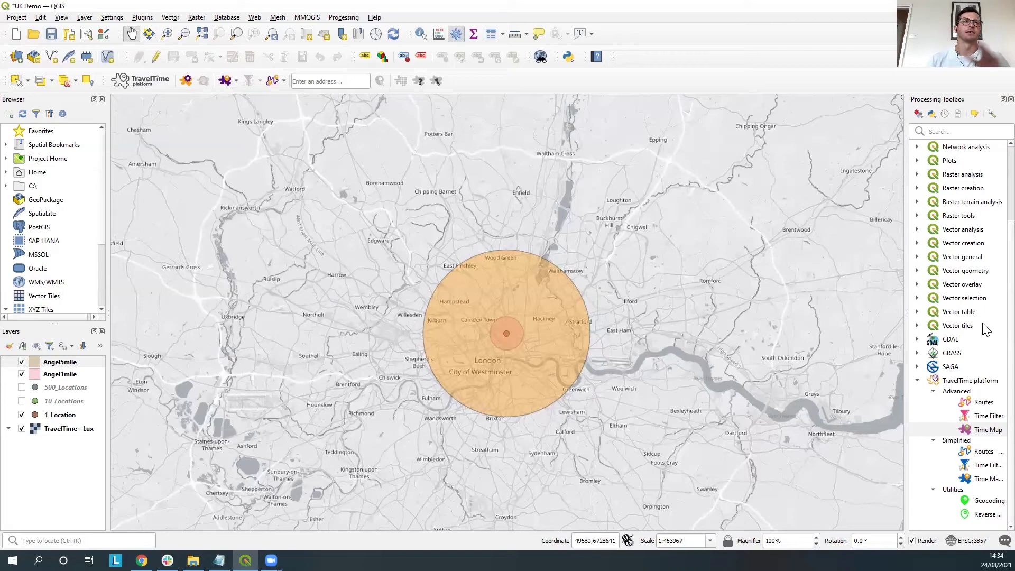
# Step: Activate the TravelTime Quick time map tool and show its settings popup
pyautogui.click(225, 82)
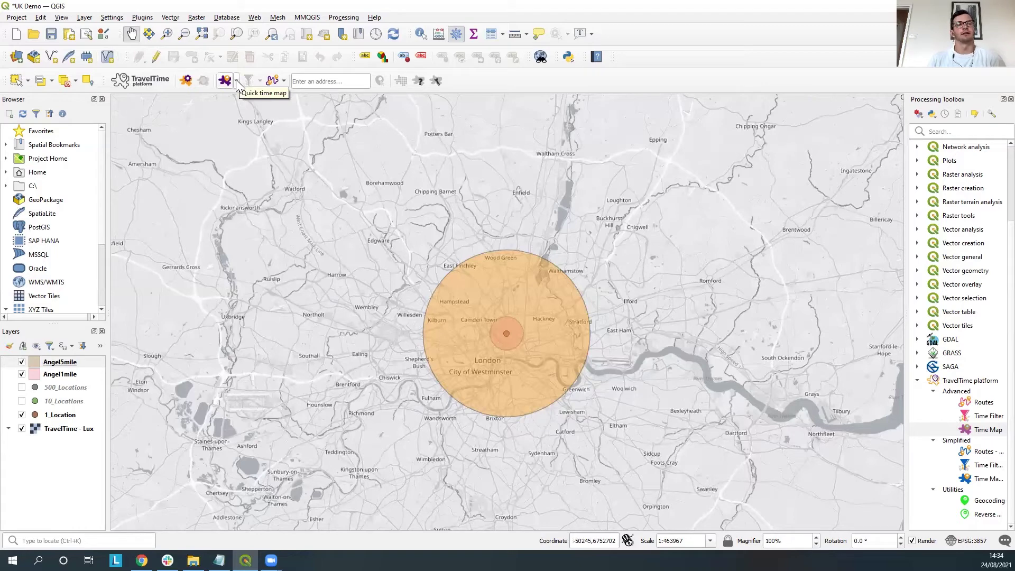
pyautogui.click(237, 84)
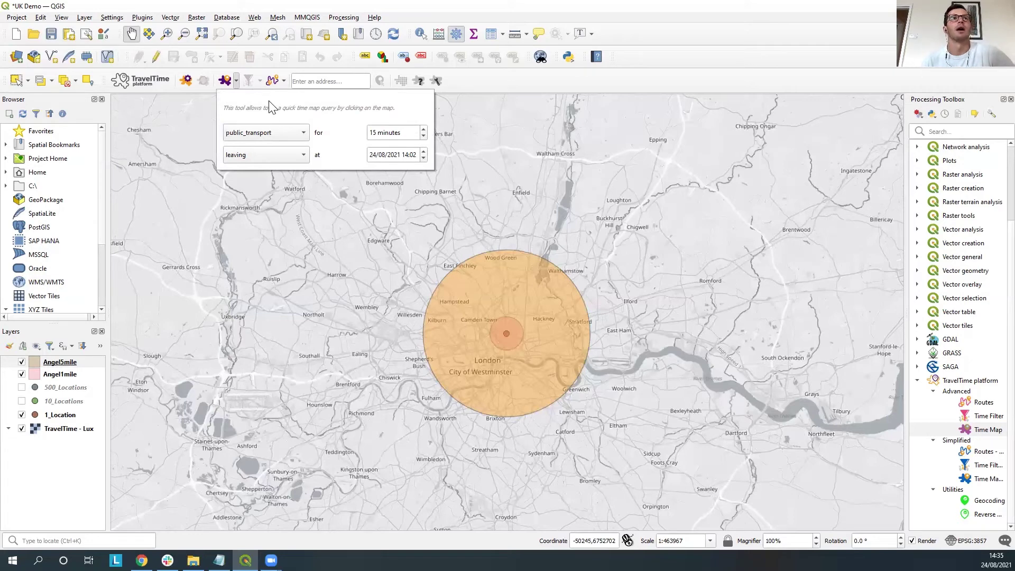
# Step: Keep public_transport as the travel mode and change the travel time from 15 to 60 minutes
pyautogui.click(275, 133)
pyautogui.click(275, 133)
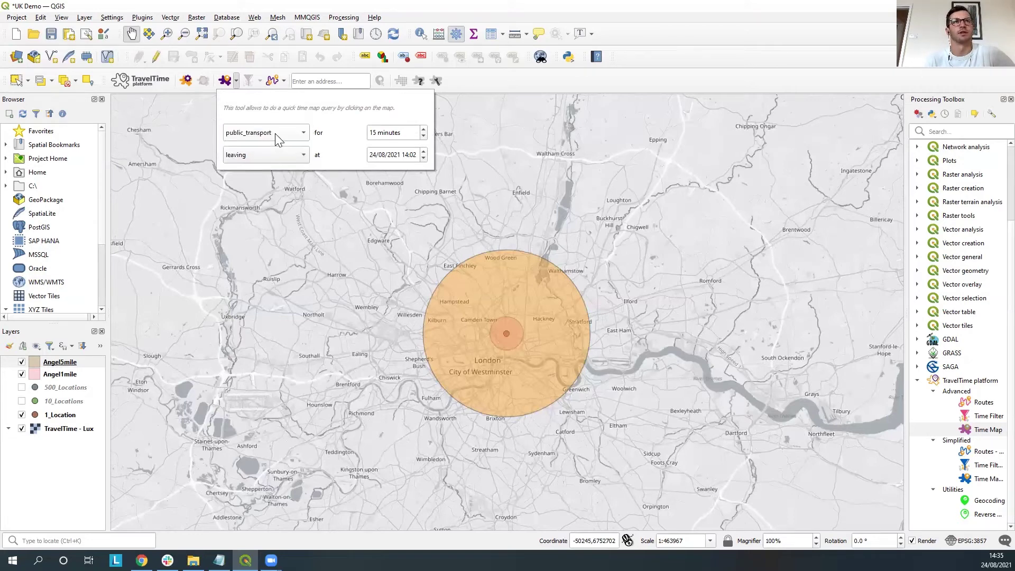
pyautogui.doubleClick(375, 133)
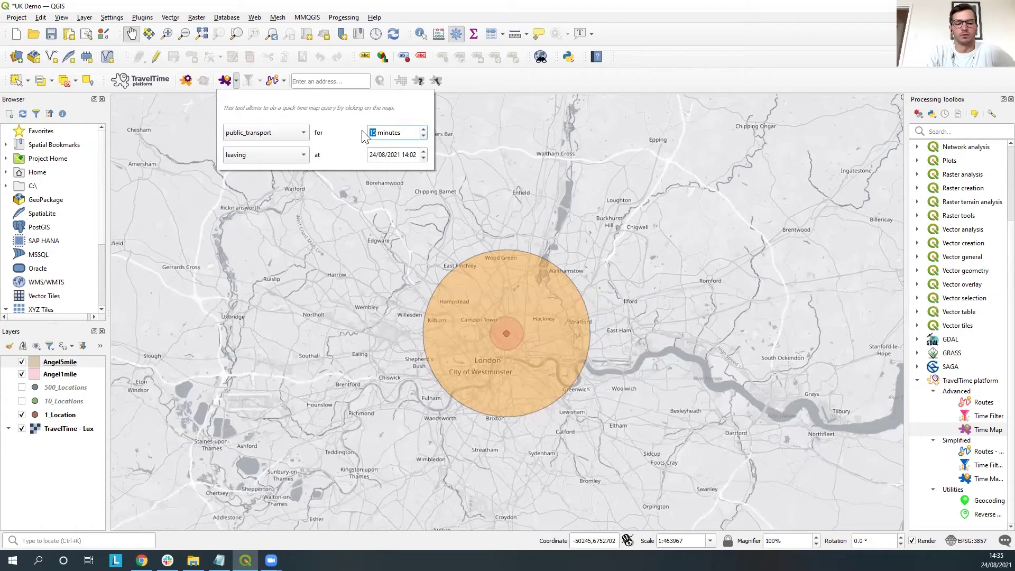
pyautogui.write('30')
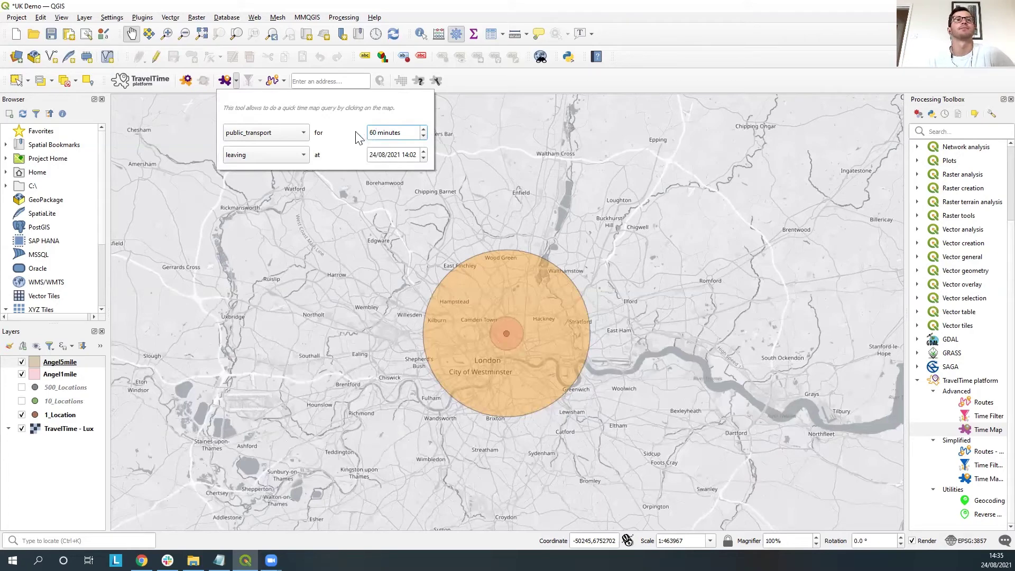
pyautogui.click(332, 135)
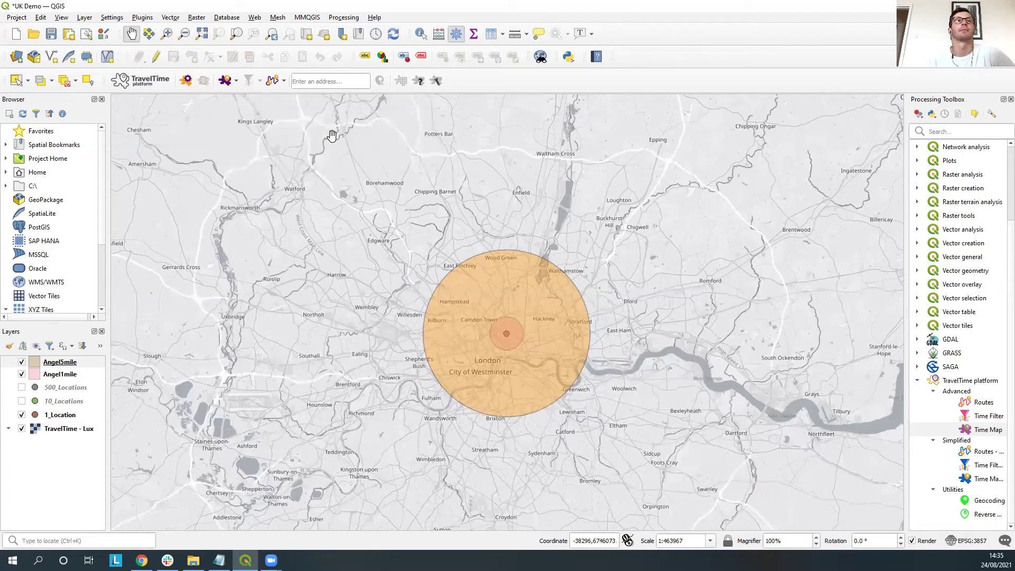
# Step: Make the journey an arrival with the hour set to 09 on 24/08/2021
pyautogui.click(236, 81)
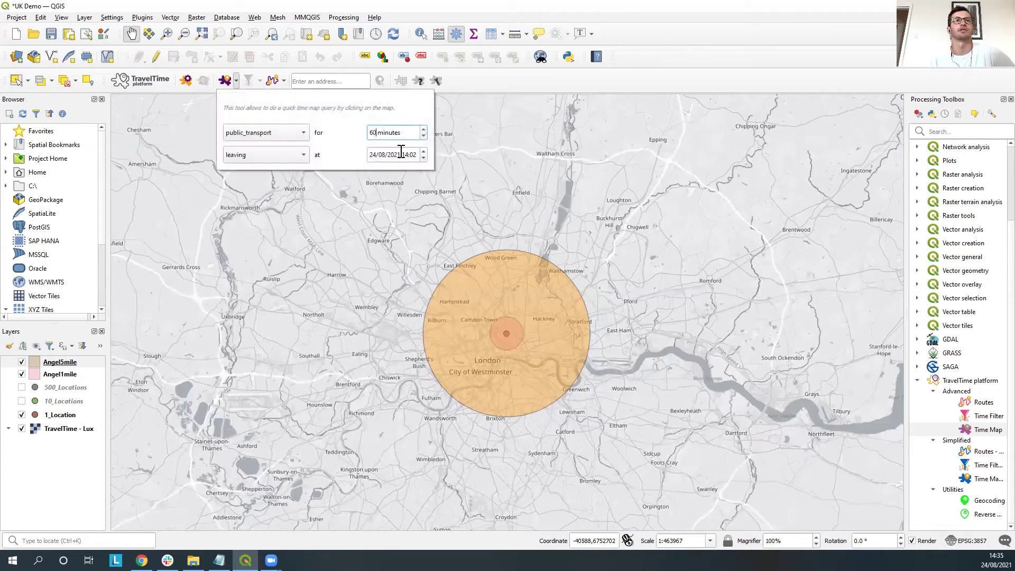
pyautogui.click(304, 155)
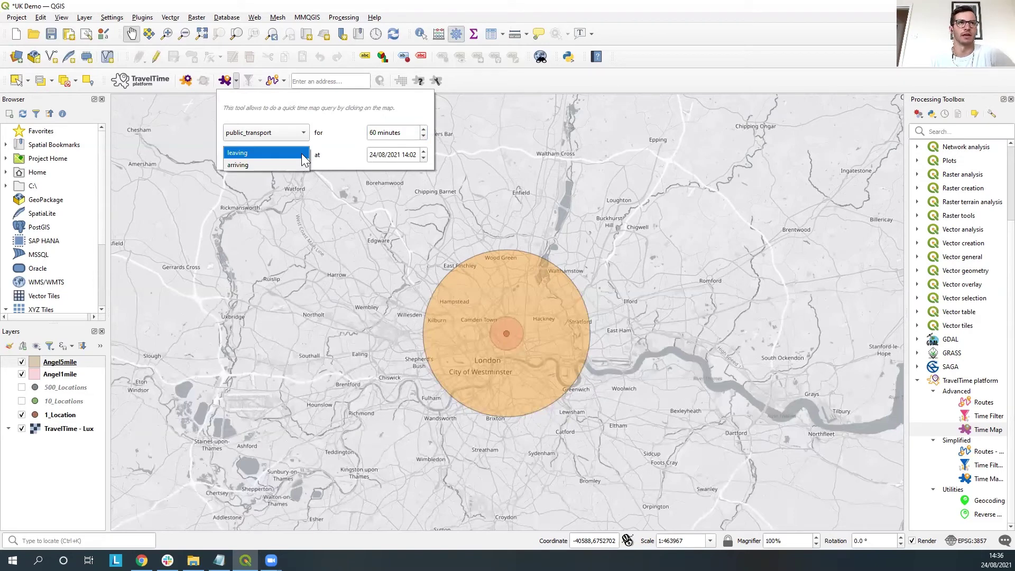
pyautogui.click(290, 165)
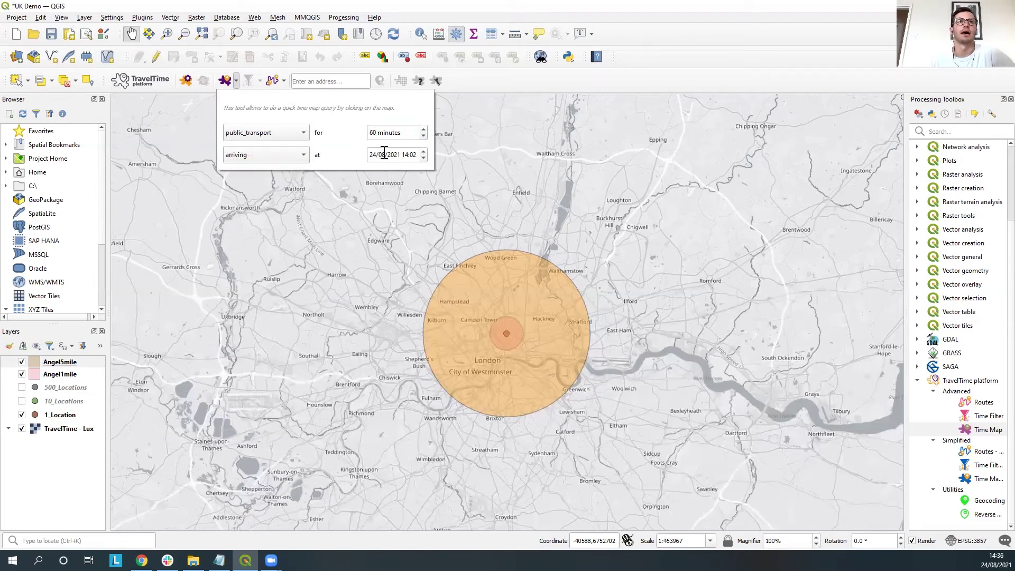
pyautogui.click(417, 158)
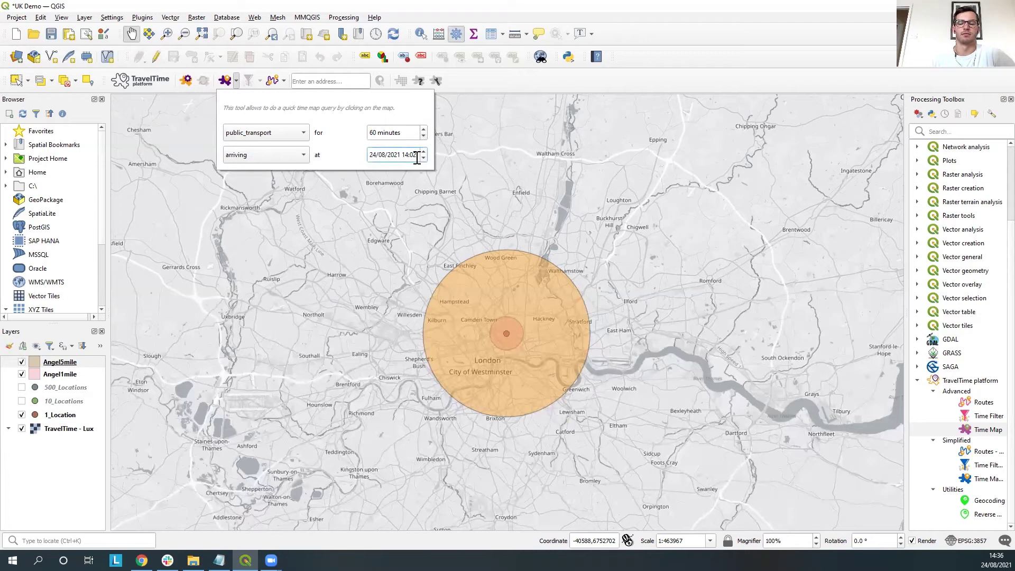
pyautogui.press('BackSpace')
pyautogui.press('BackSpace')
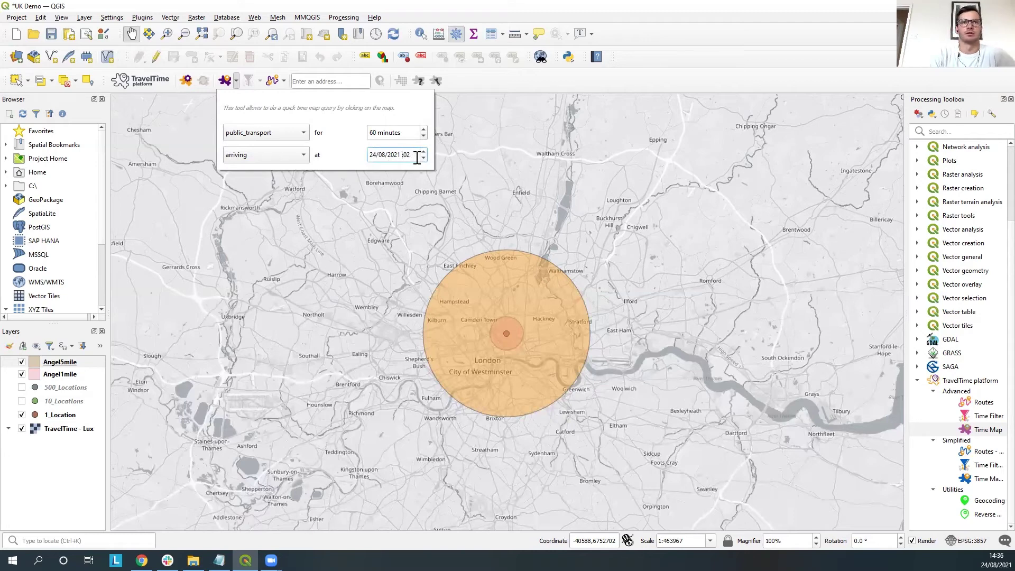
pyautogui.write('09:00')
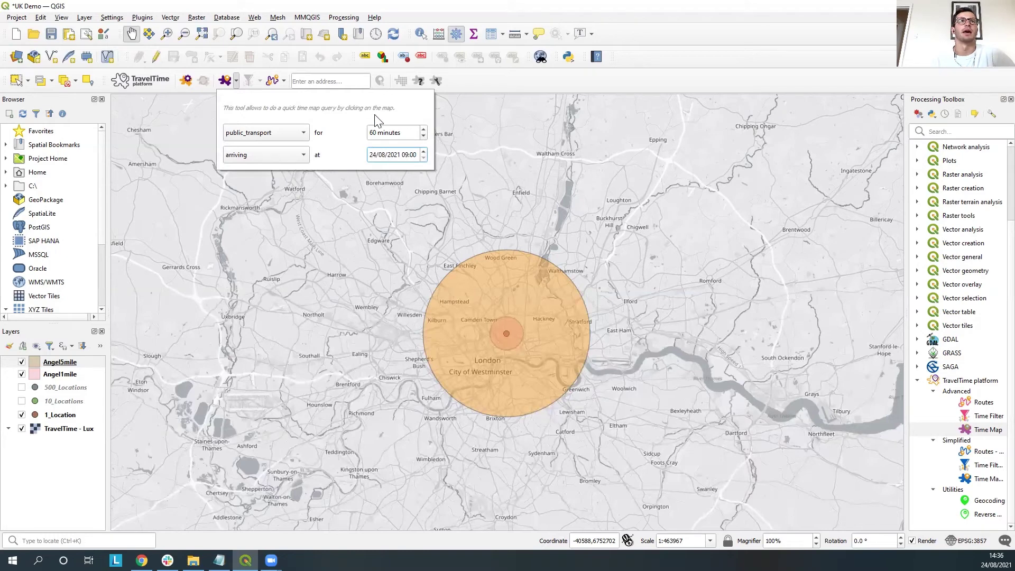
pyautogui.click(372, 107)
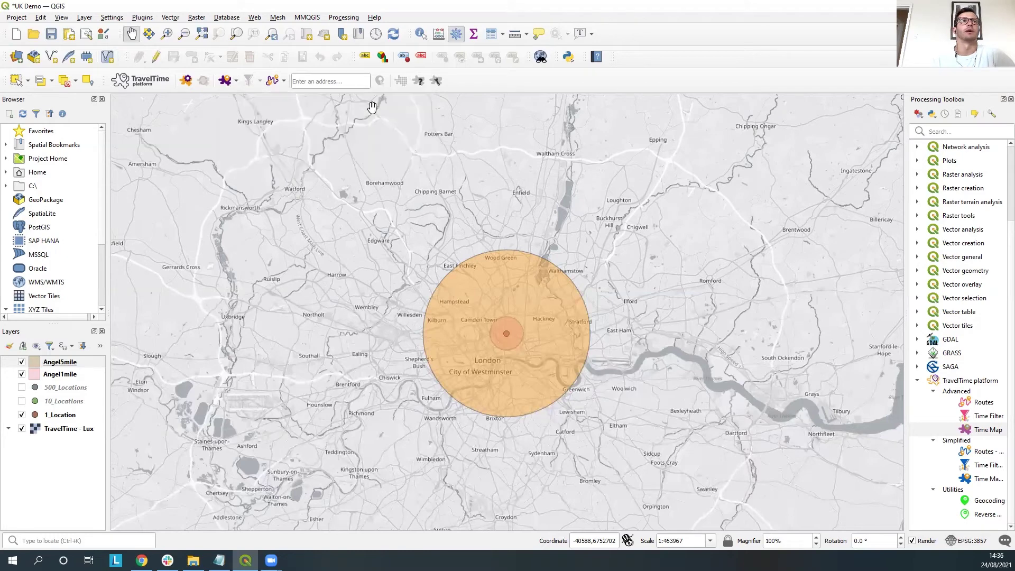
# Step: Click the buffer circles' centre point in map-click mode to create the 60-minute Output isochrone
pyautogui.click(236, 82)
pyautogui.click(228, 86)
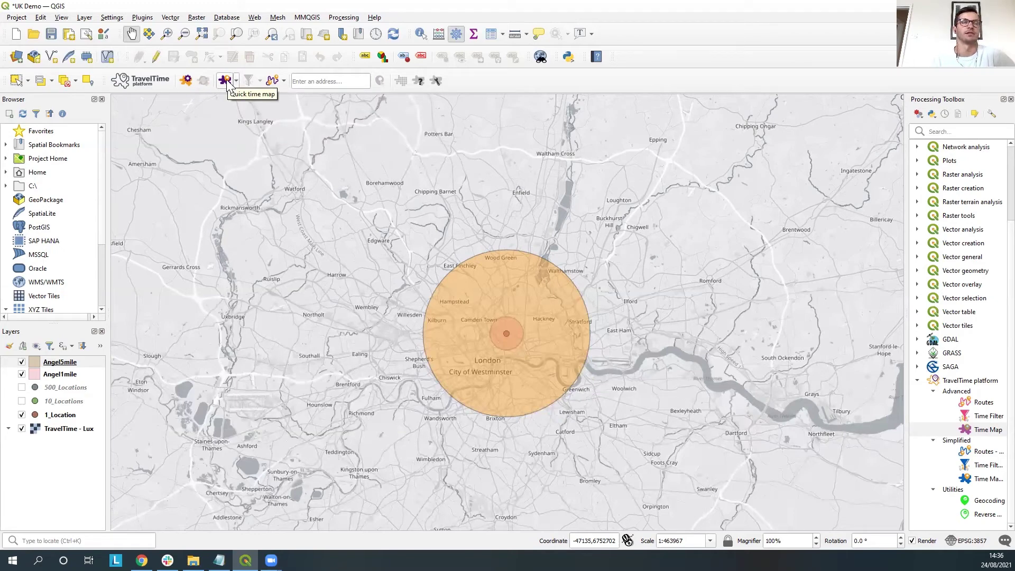
pyautogui.click(228, 86)
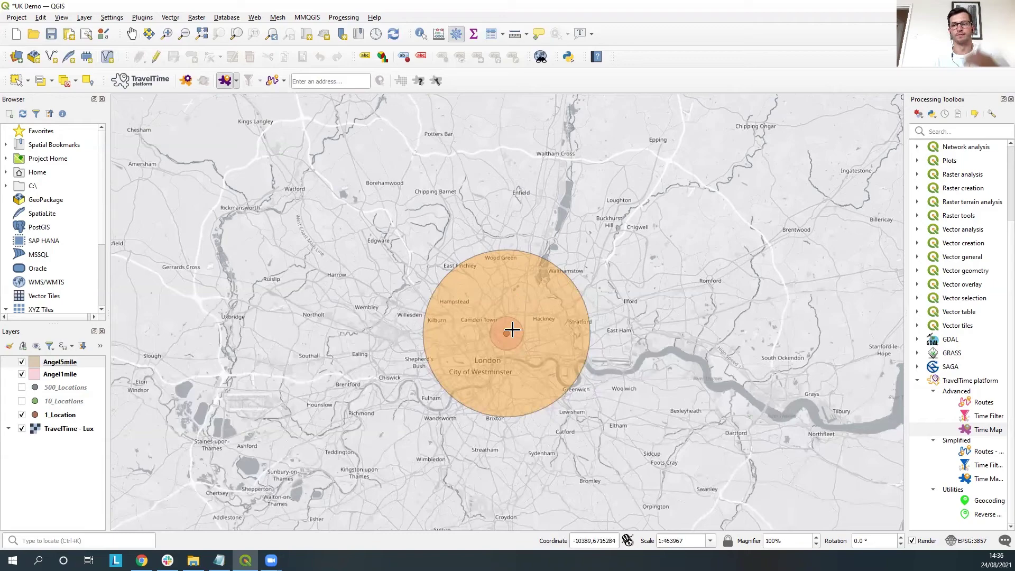
pyautogui.scroll(1, 507, 335)
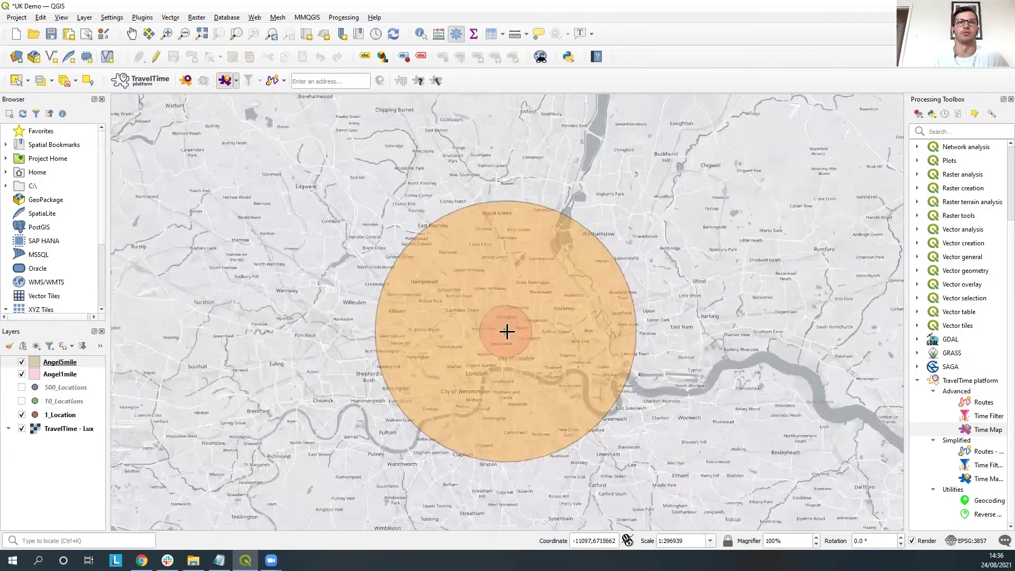
pyautogui.scroll(2, 502, 333)
pyautogui.scroll(2, 502, 332)
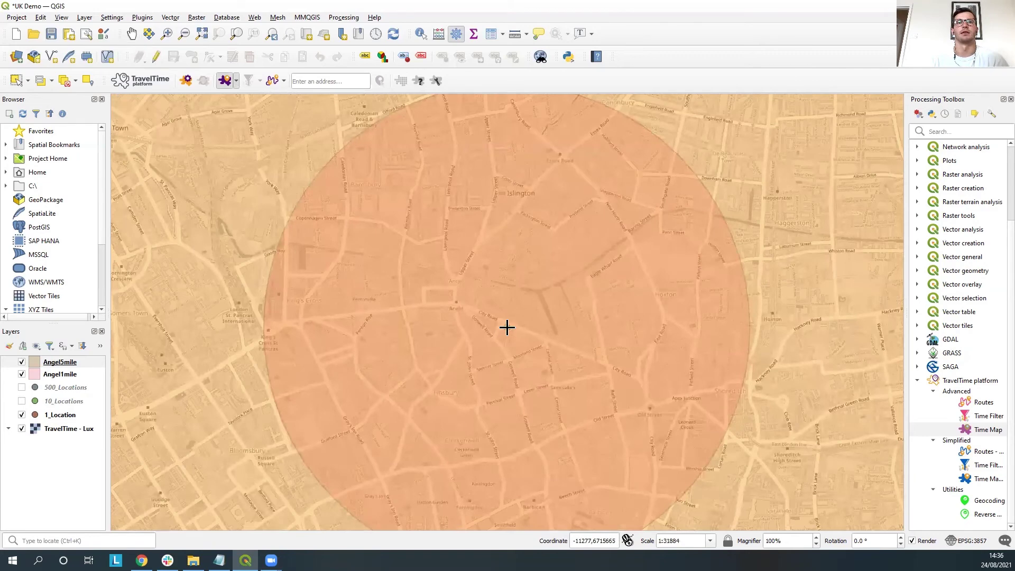
pyautogui.click(506, 328)
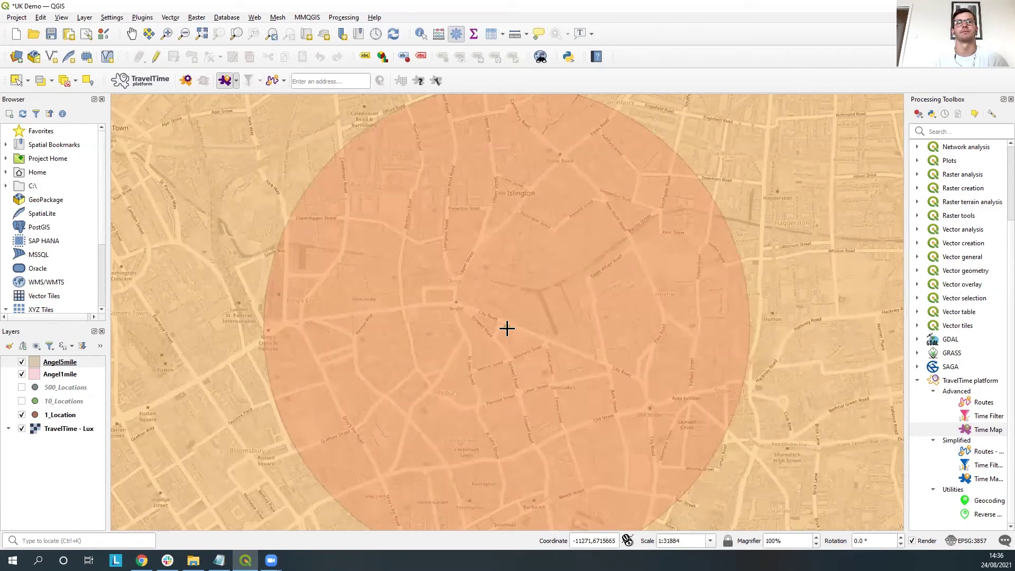
pyautogui.scroll(-2, 508, 335)
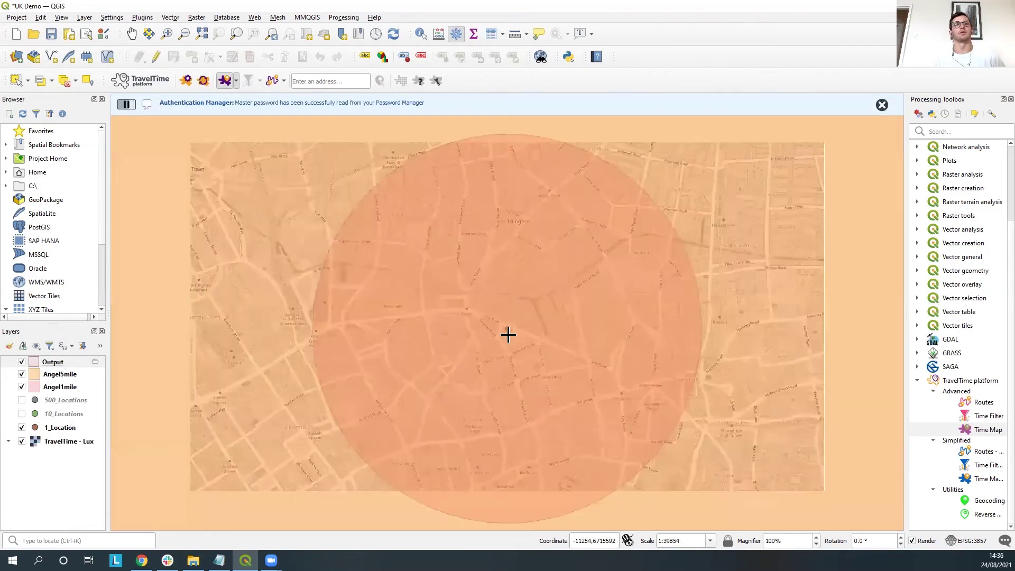
pyautogui.scroll(-1, 507, 335)
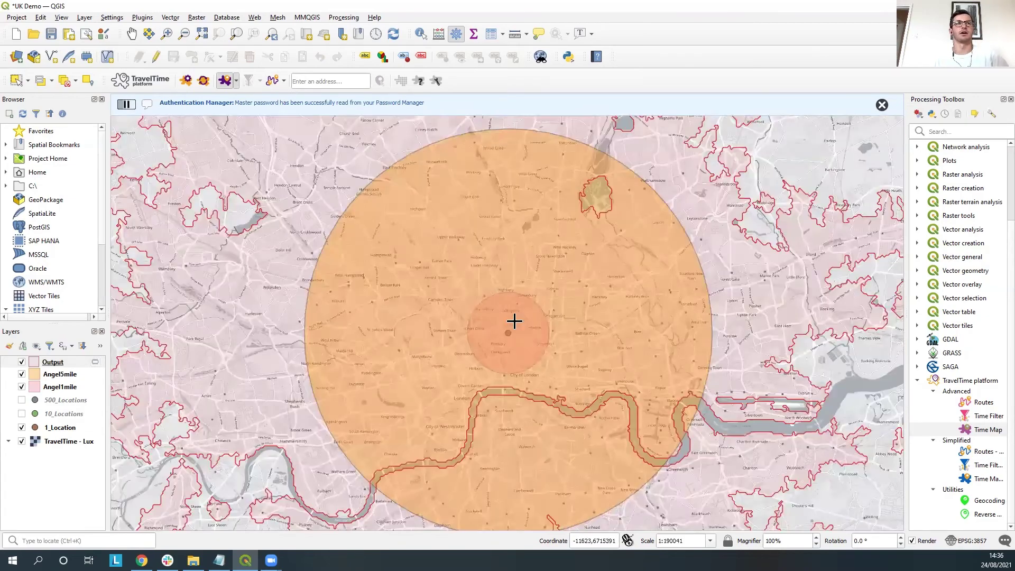
pyautogui.scroll(-2, 511, 337)
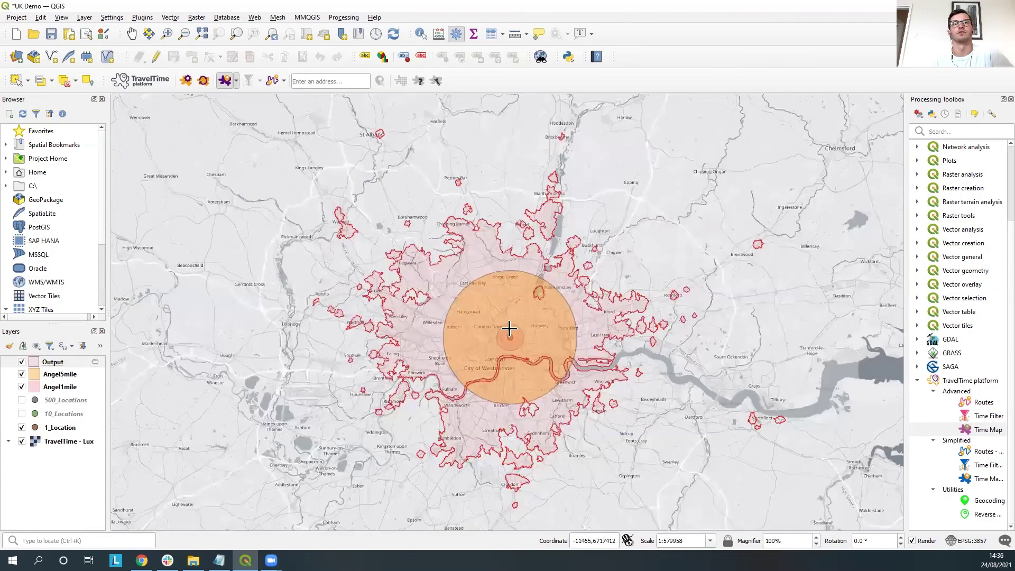
pyautogui.scroll(-1, 510, 337)
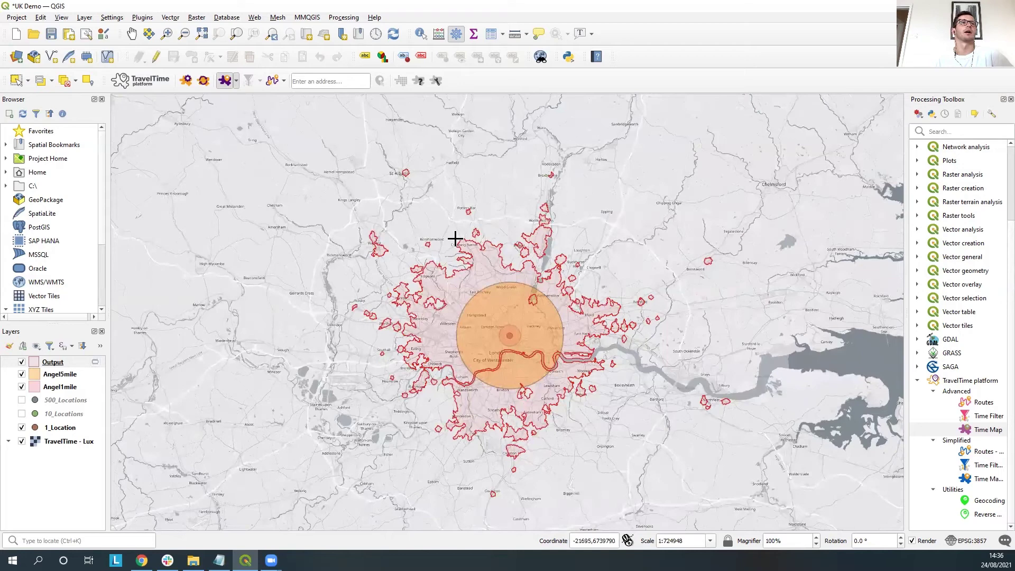
pyautogui.click(132, 34)
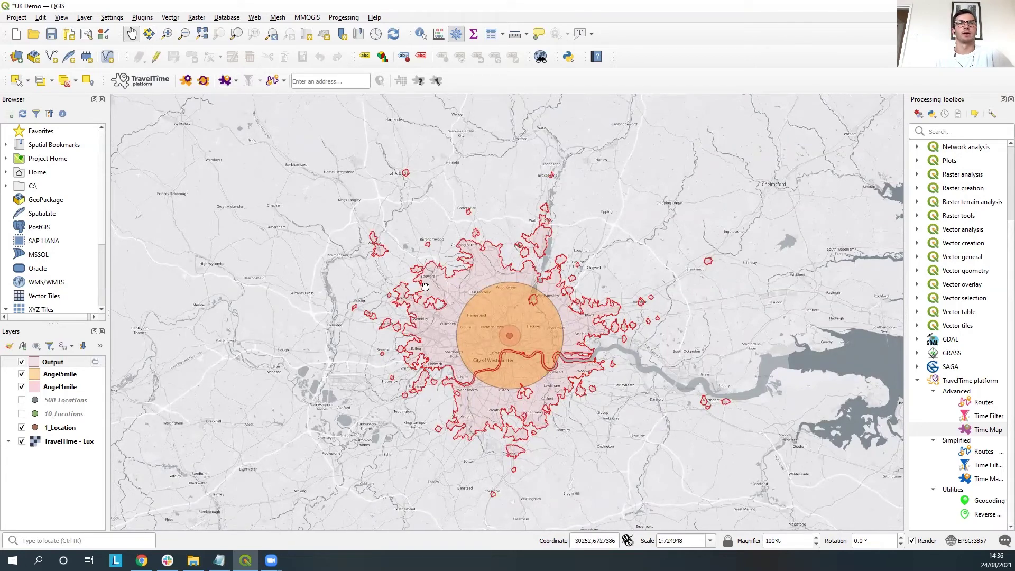
pyautogui.moveTo(431, 288); pyautogui.dragTo(417, 292)
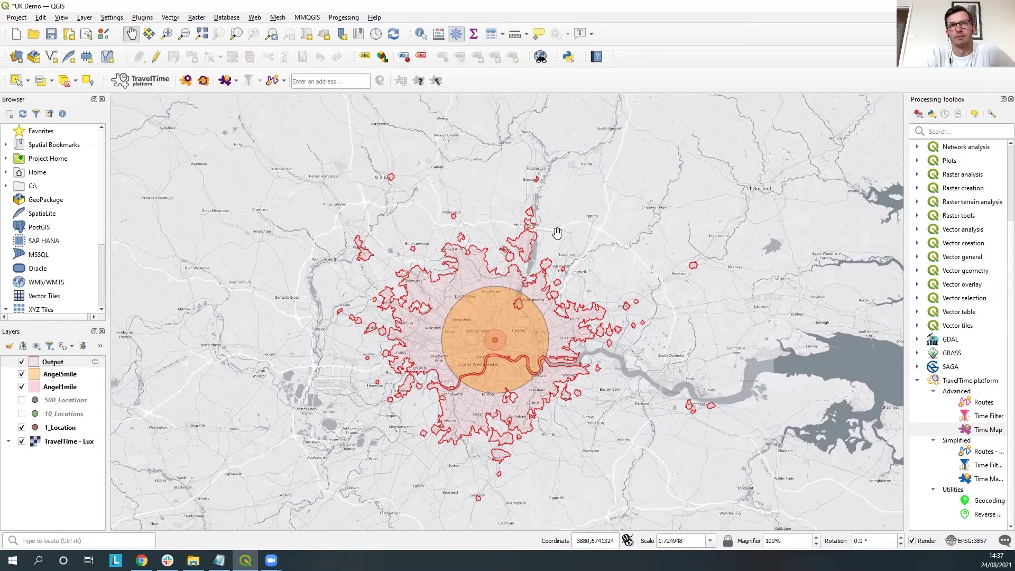
pyautogui.moveTo(557, 232); pyautogui.dragTo(625, 238)
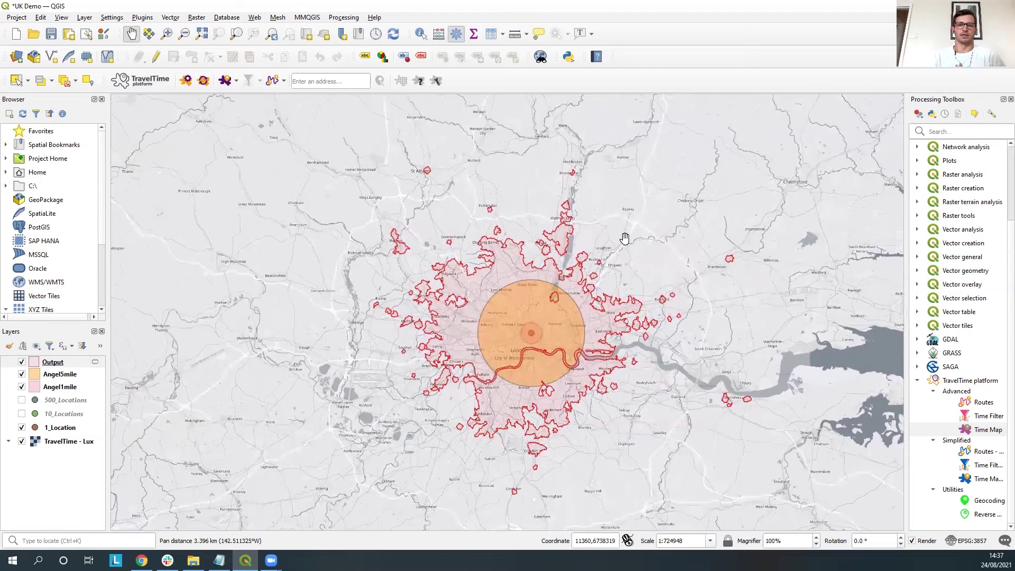